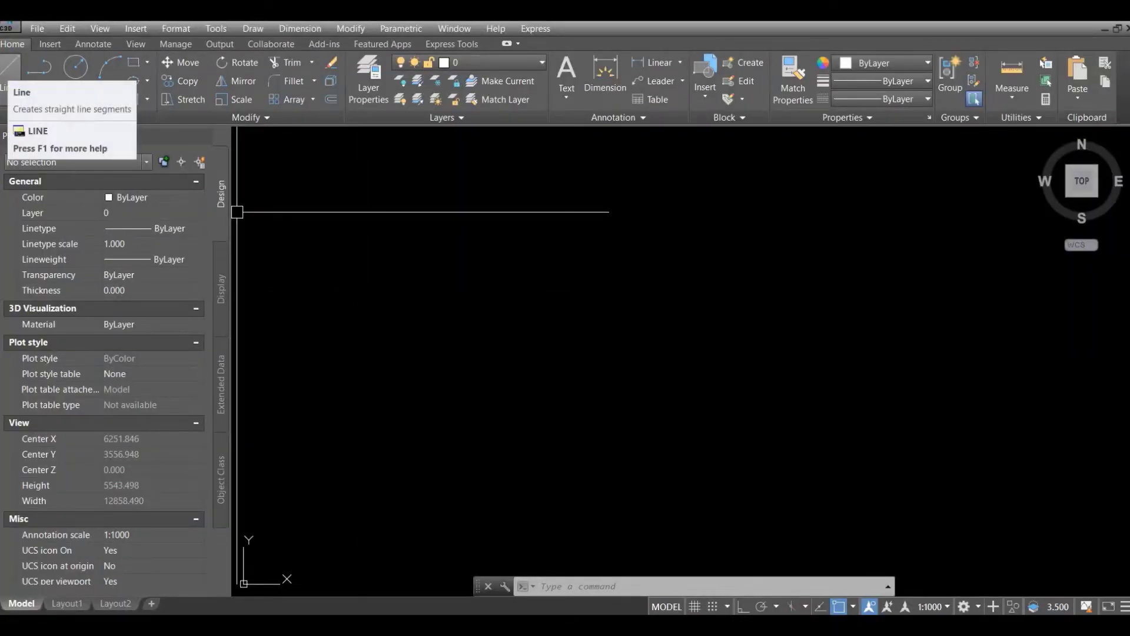
Draw a horizontal line about 3628.652 units long at 0° with Ortho on
left_click(11, 65)
left_click(475, 352)
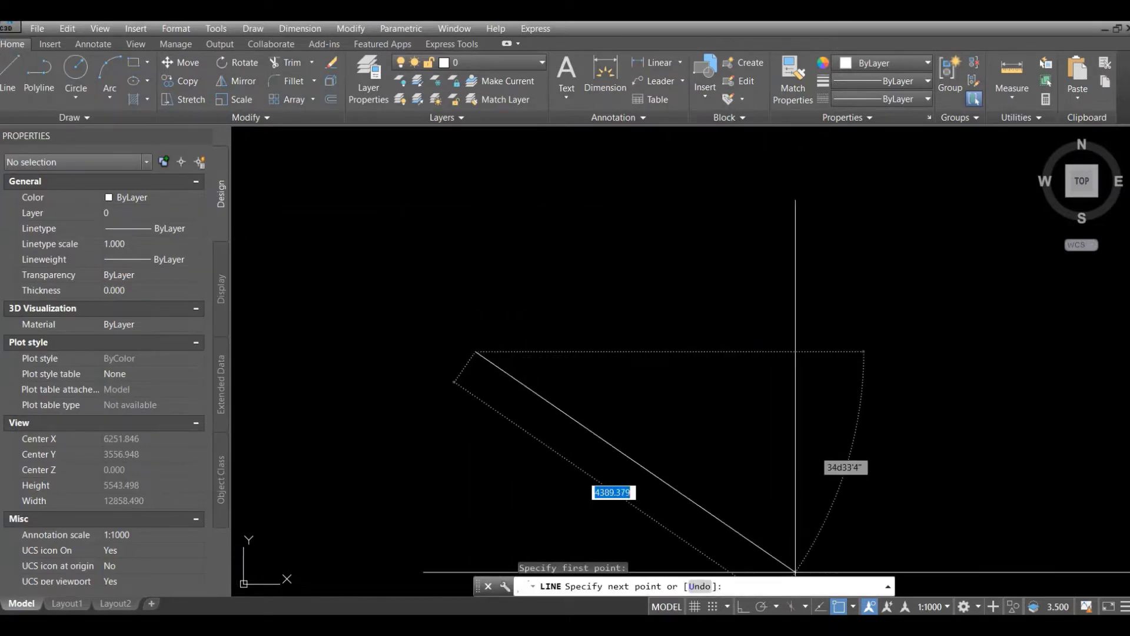
left_click(743, 607)
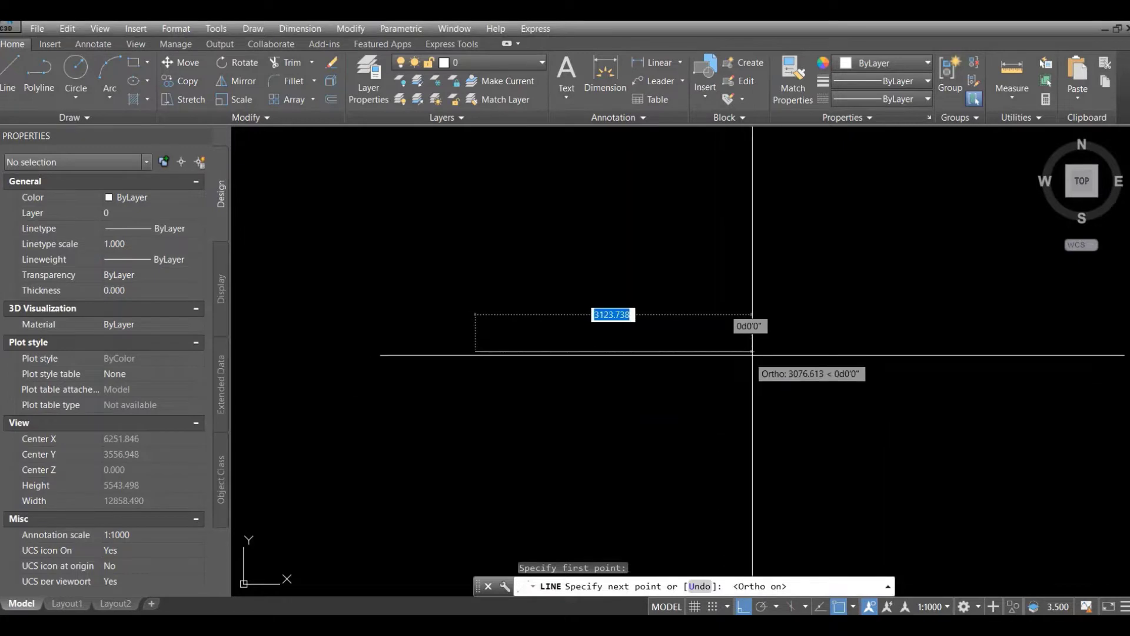
left_click(796, 351)
right_click(804, 350)
left_click(827, 359)
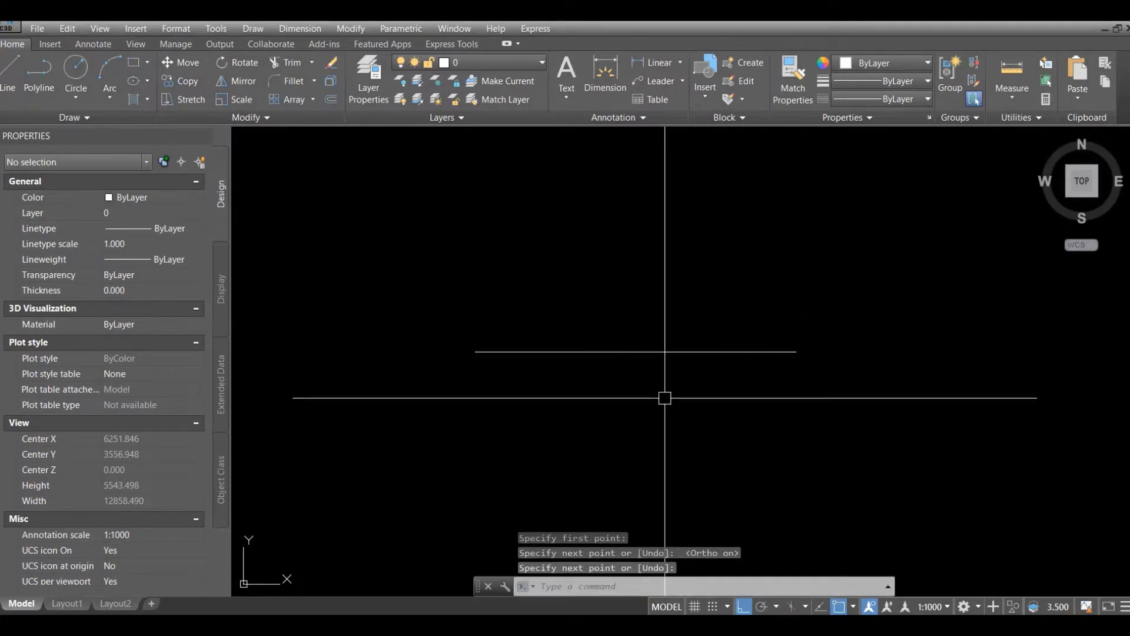
scroll(574, 365, "down", 2)
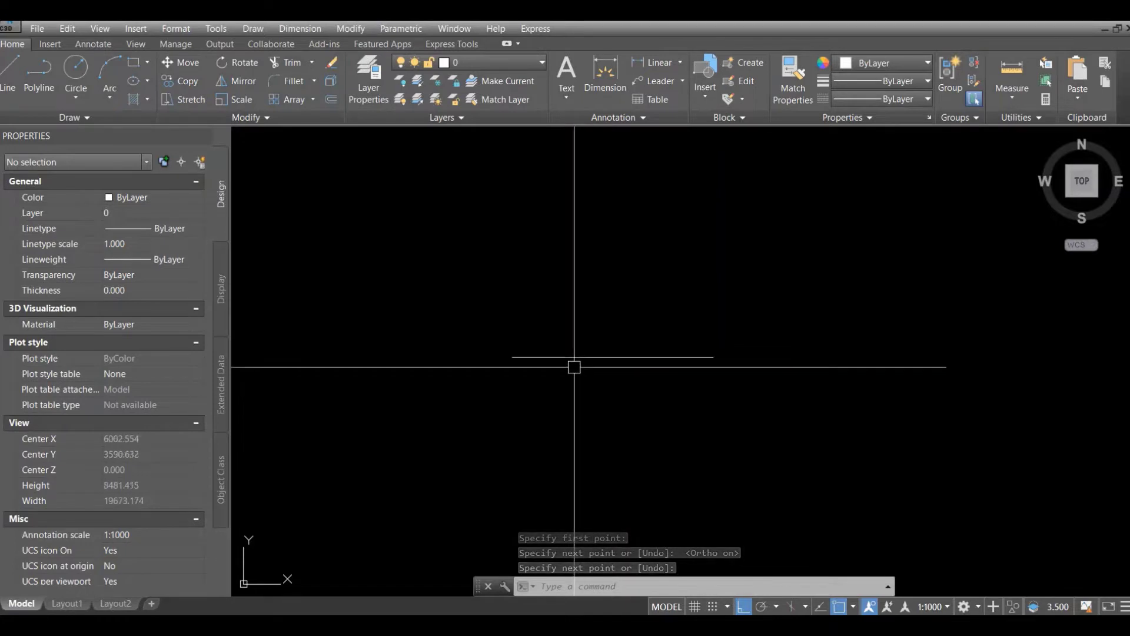
left_click(569, 357)
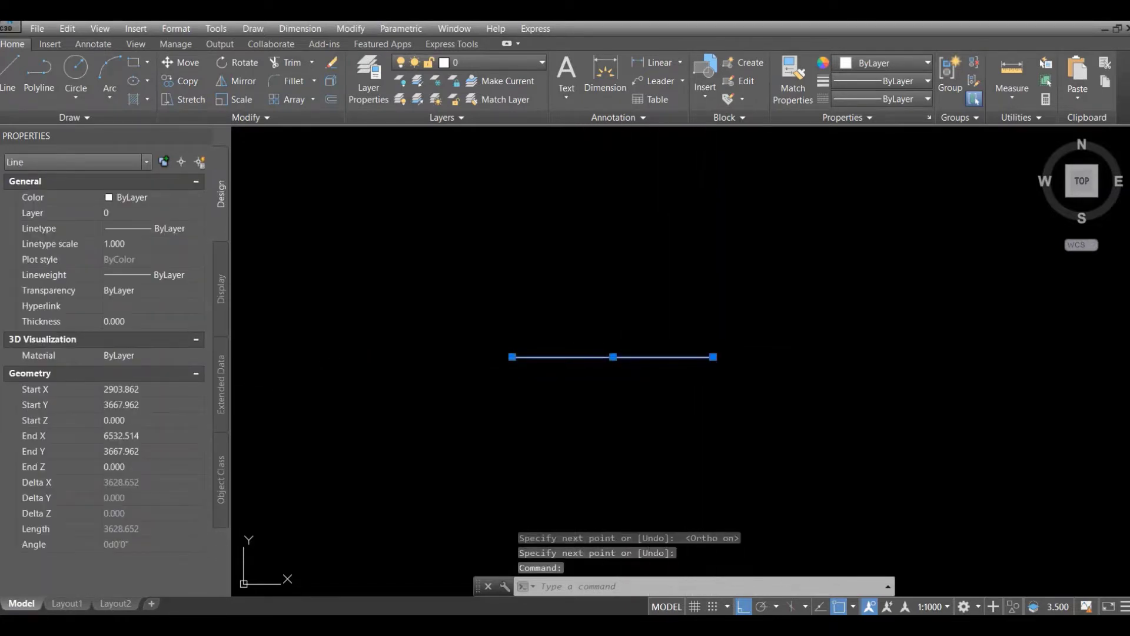
Shorten the line to 1914.014 units and copy it to the right, leaving a gap
left_click(713, 356)
left_click(618, 357)
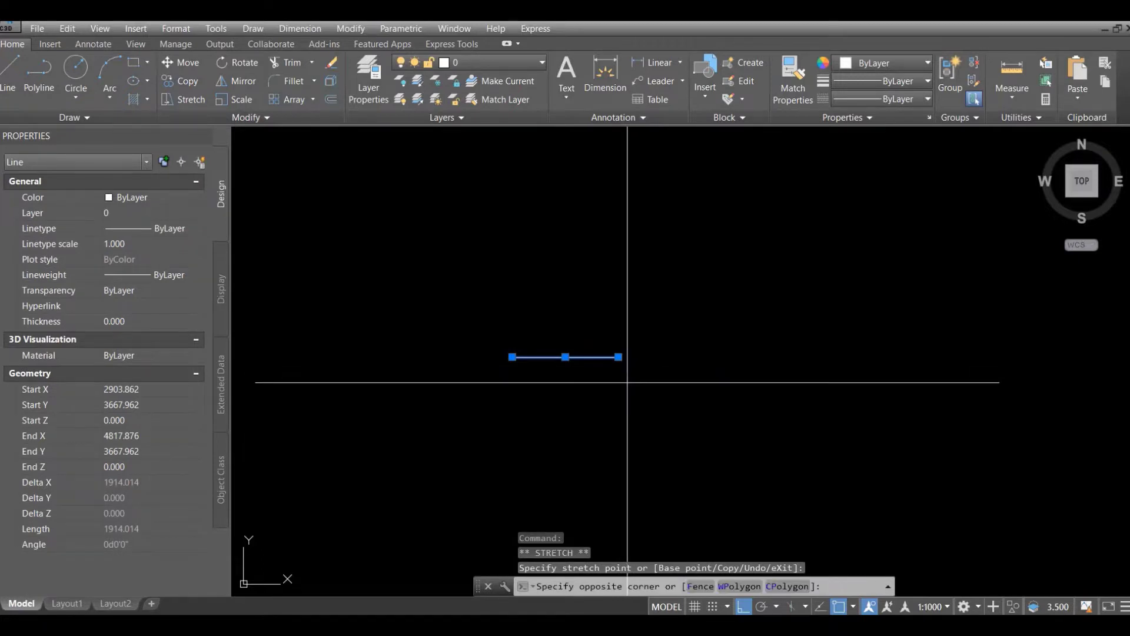
left_click(600, 381)
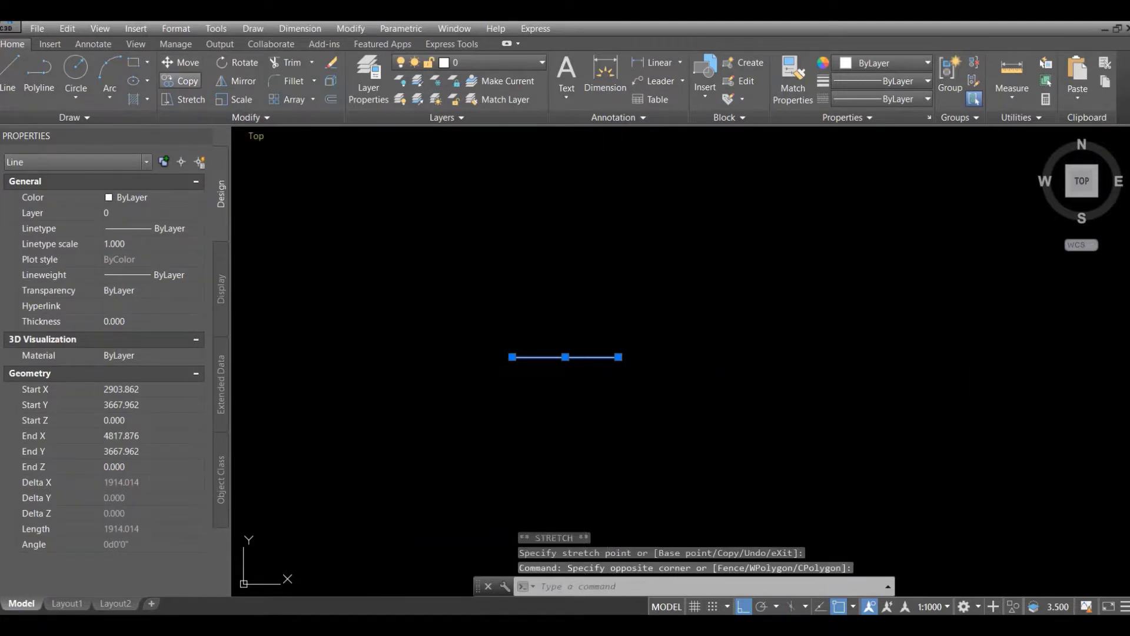
left_click(182, 81)
left_click(512, 357)
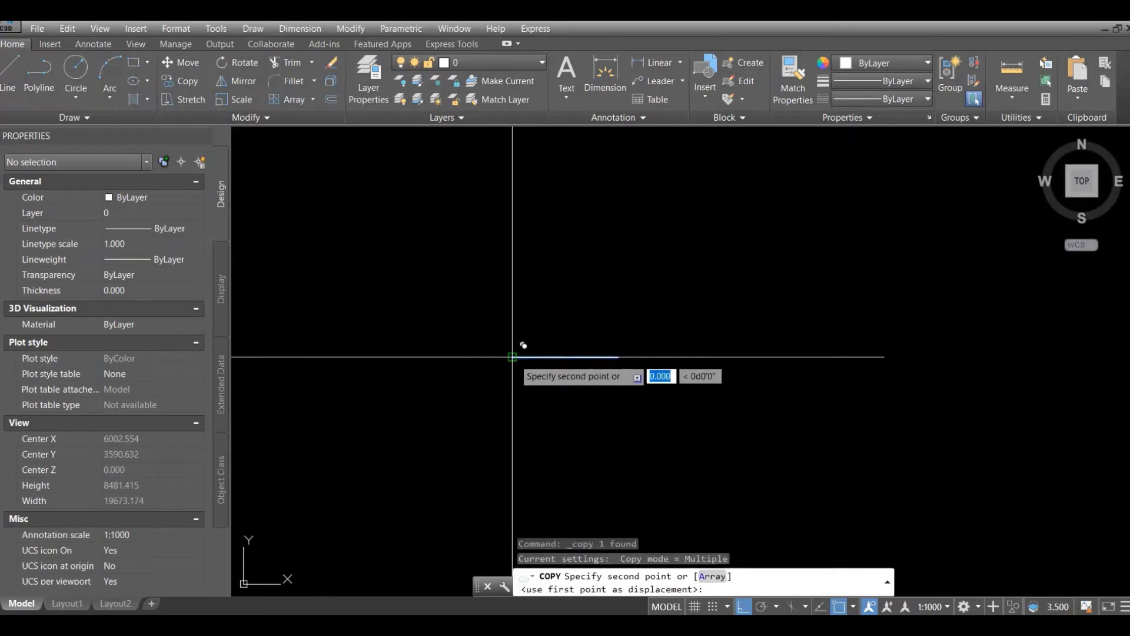
left_click(668, 374)
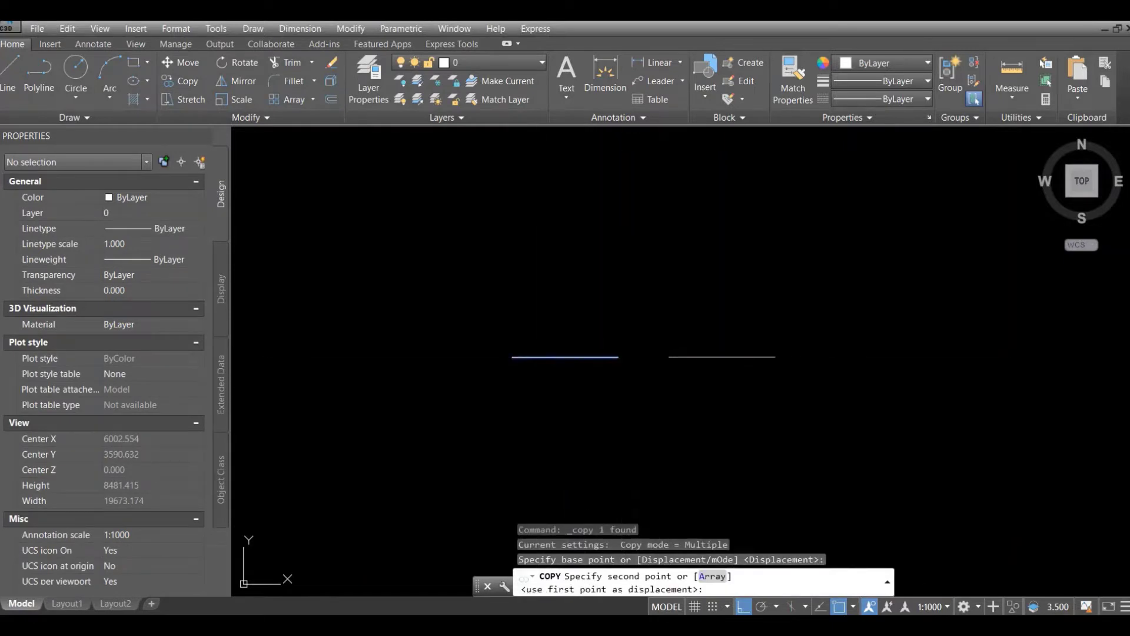
right_click(693, 375)
left_click(720, 383)
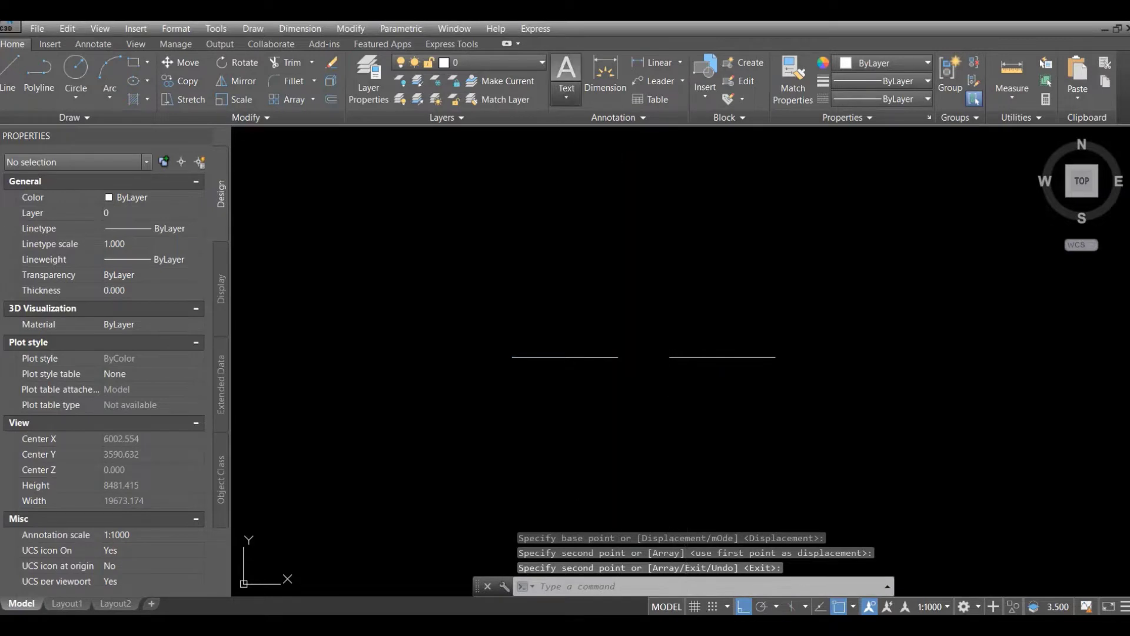
left_click(567, 94)
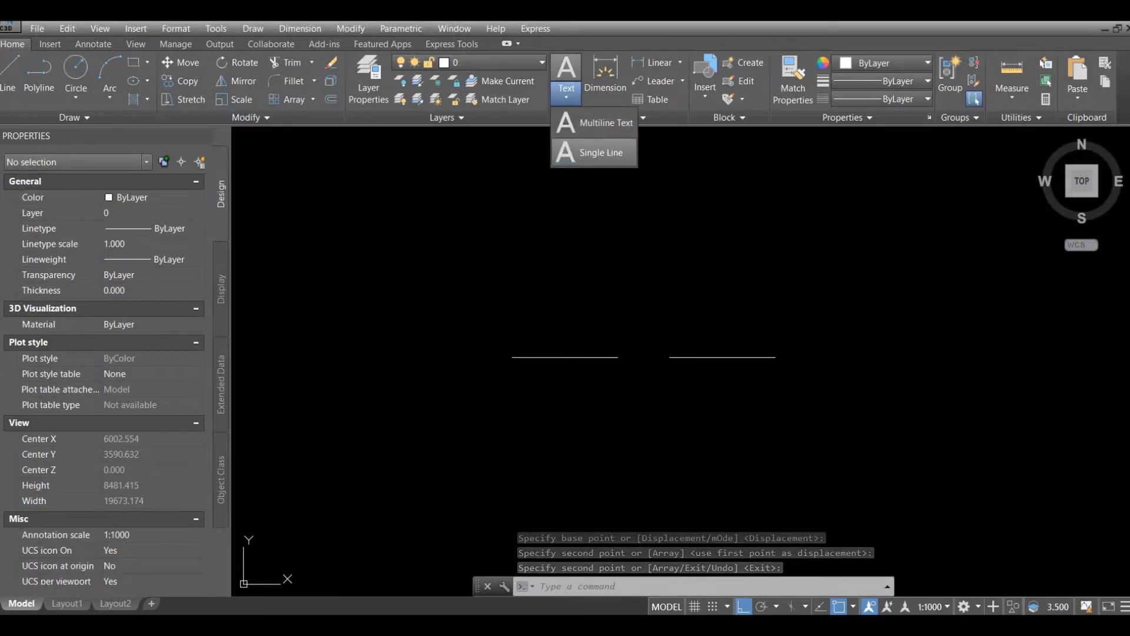
Place single-line text 'LPG' at default height in the gap between the lines
left_click(595, 152)
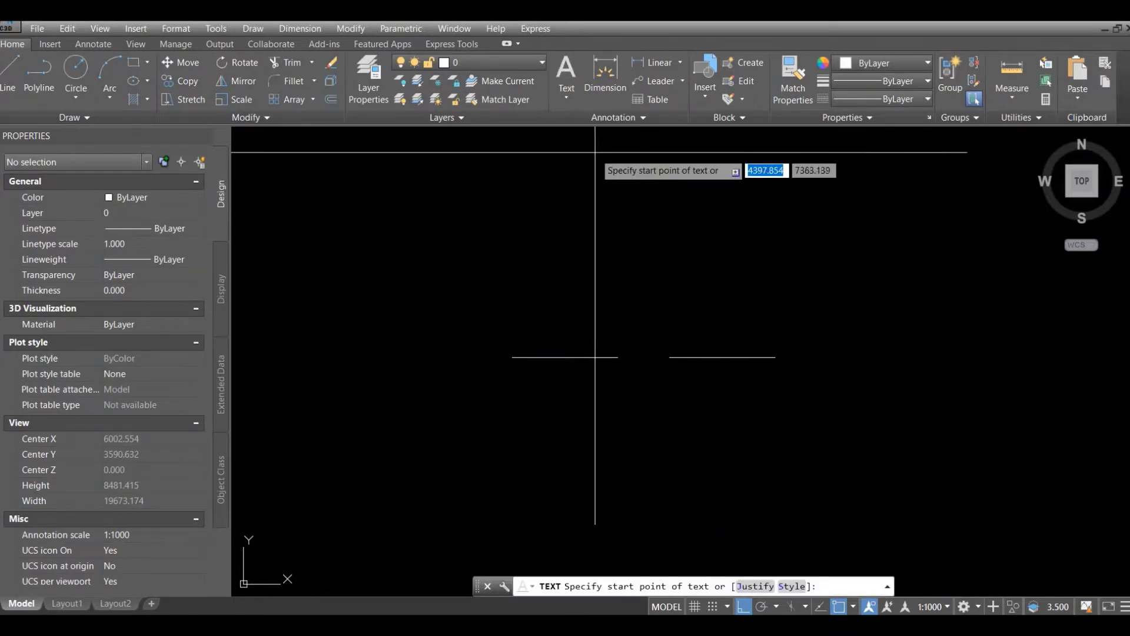
left_click(635, 353)
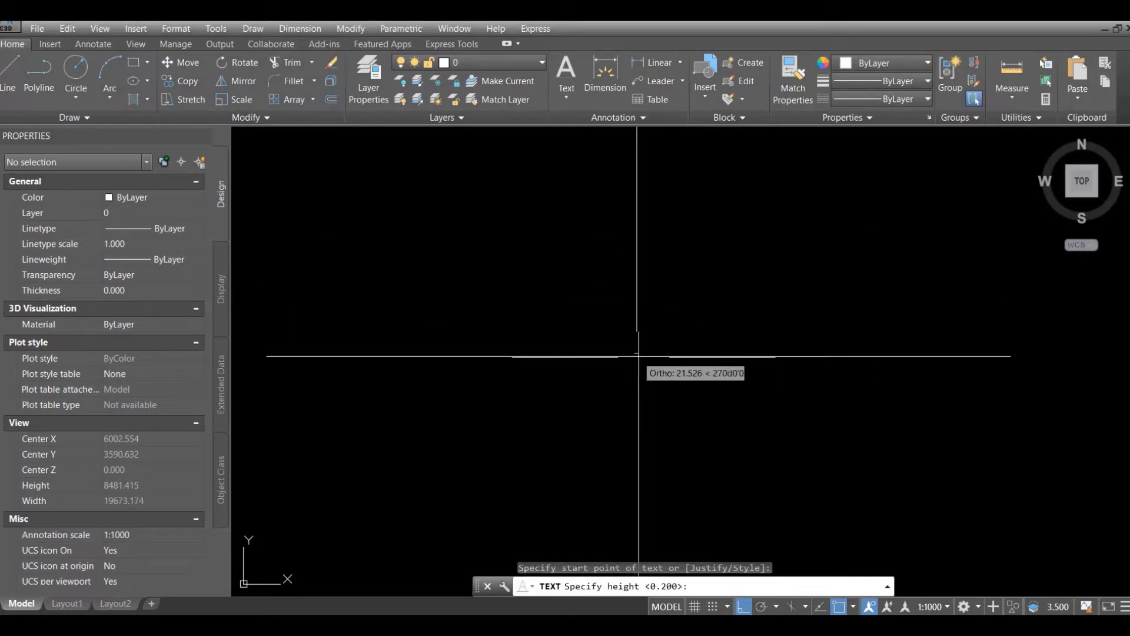
key("Return")
key("Return")
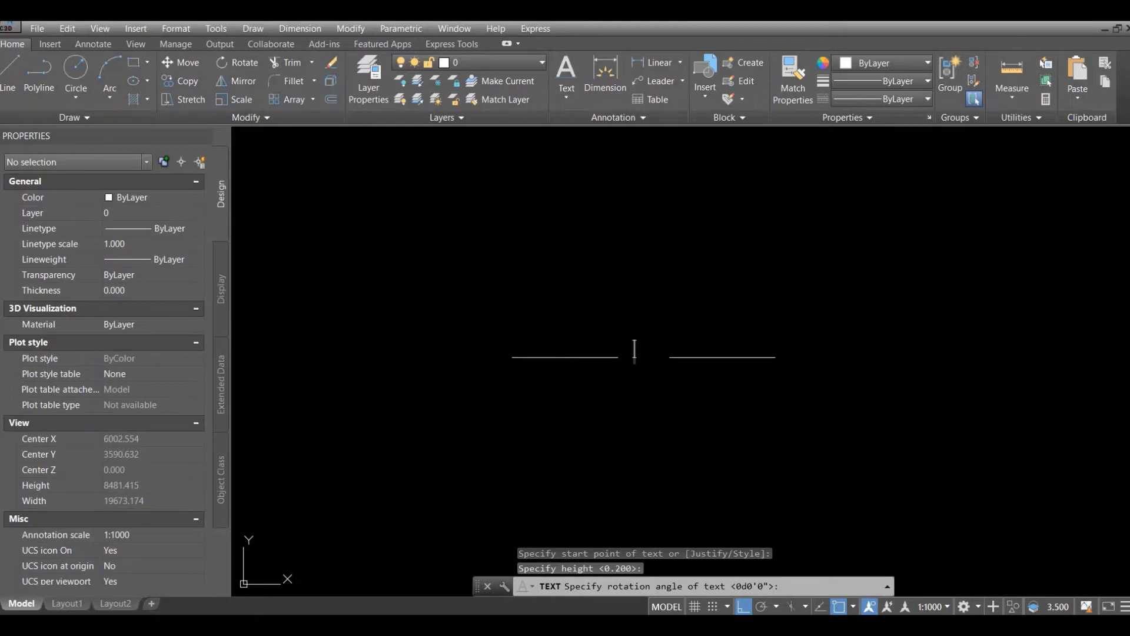
type("LPG")
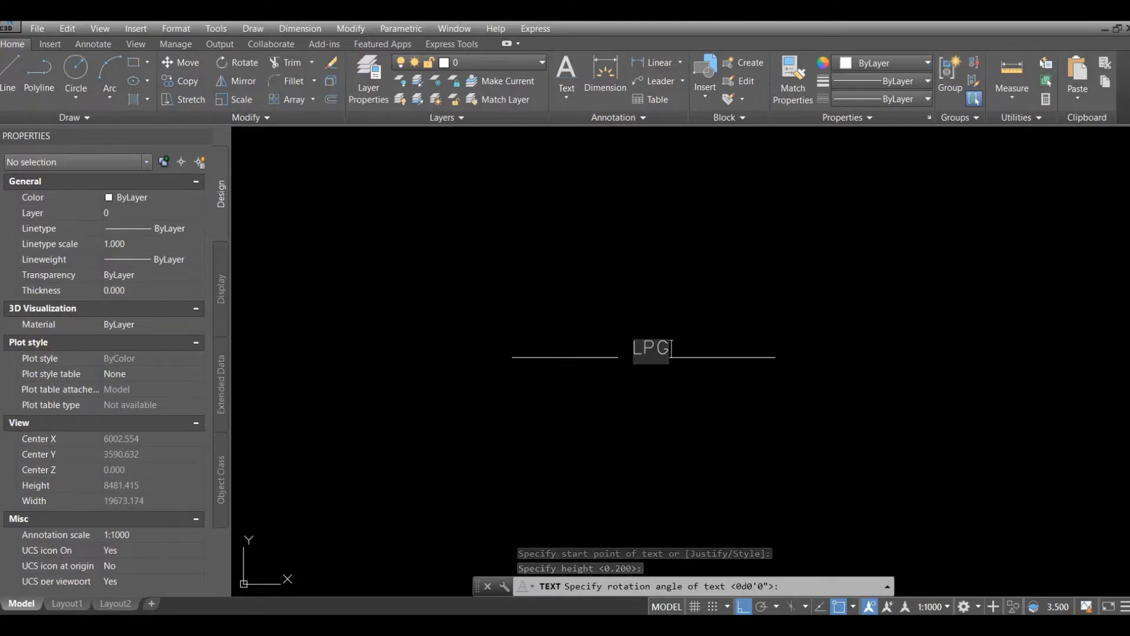
key("Return")
right_click(654, 389)
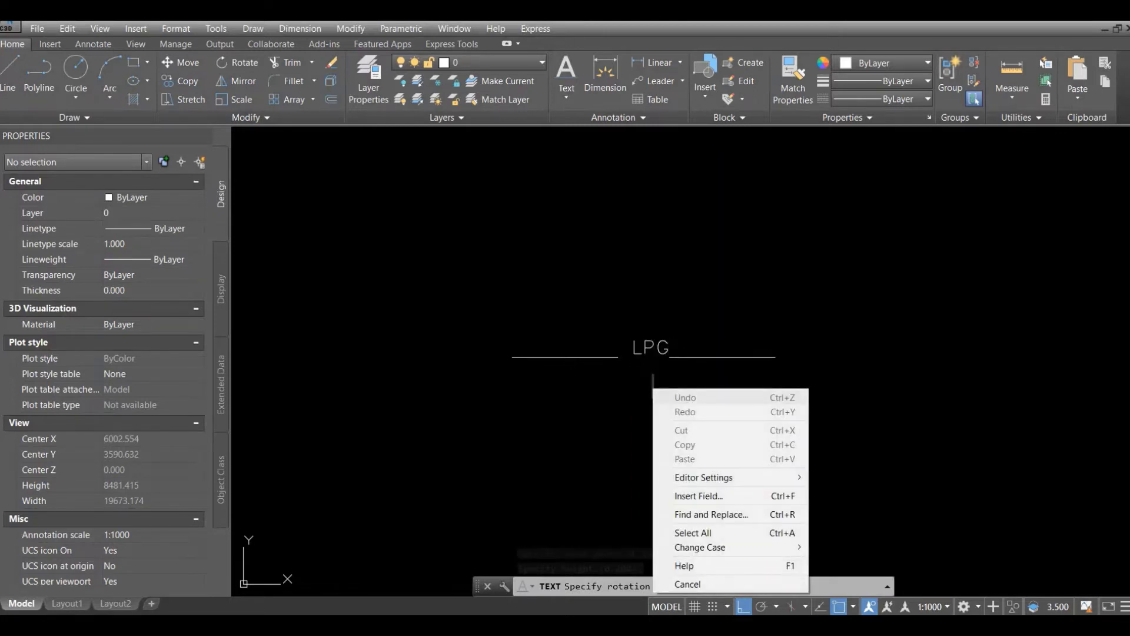
left_click(641, 382)
right_click(622, 372)
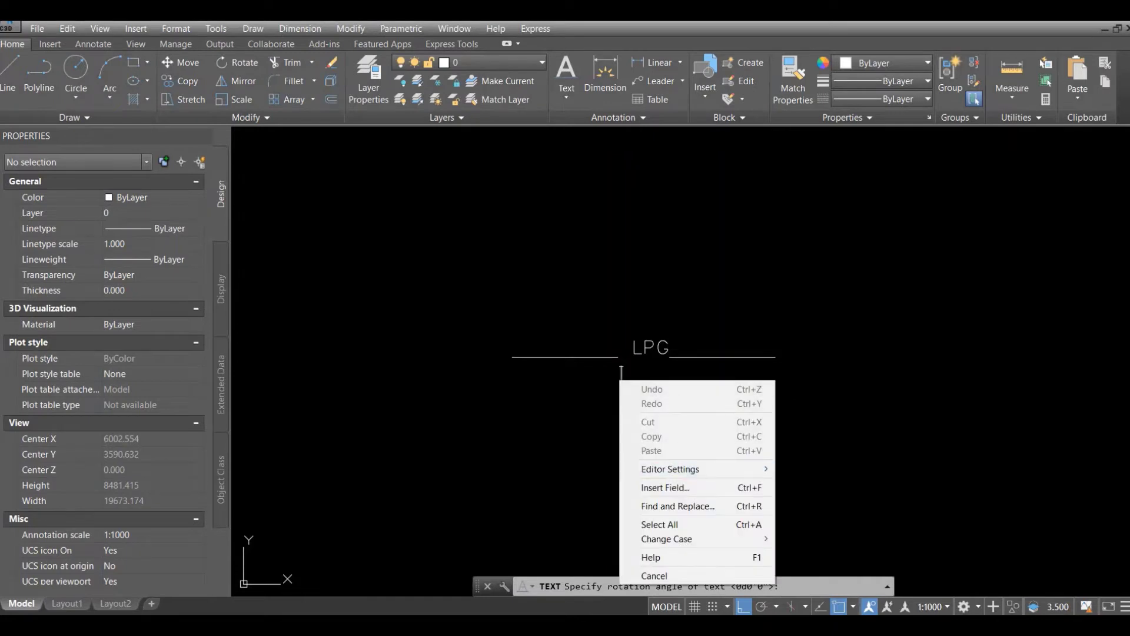
key("Return")
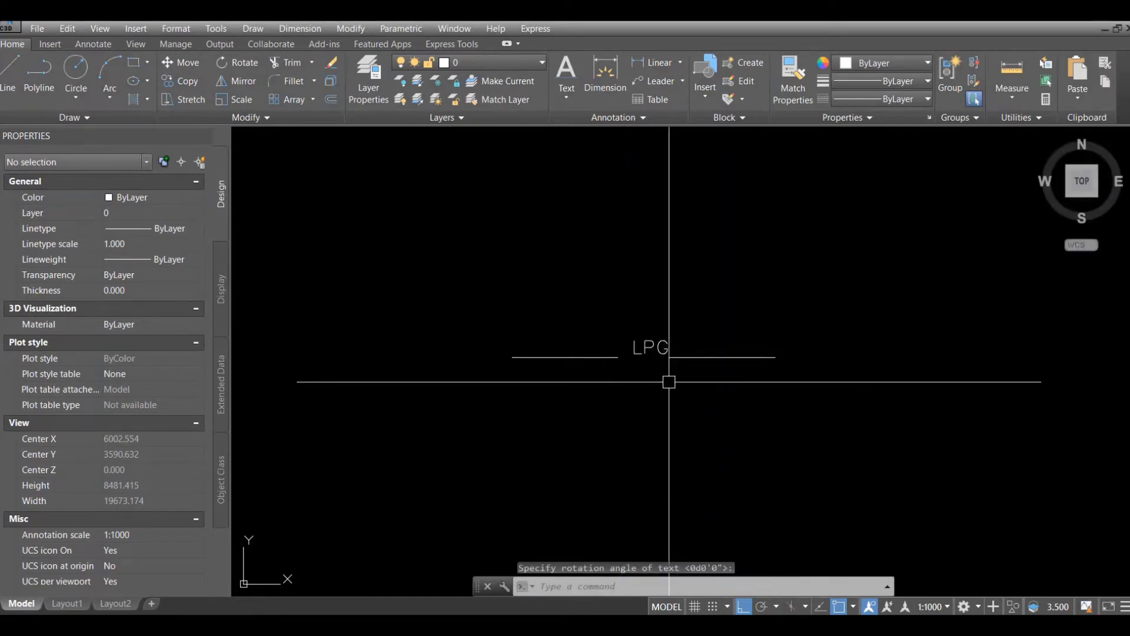
Move the LPG text down onto the line
type("M")
key("Return")
scroll(659, 356, "up", 4)
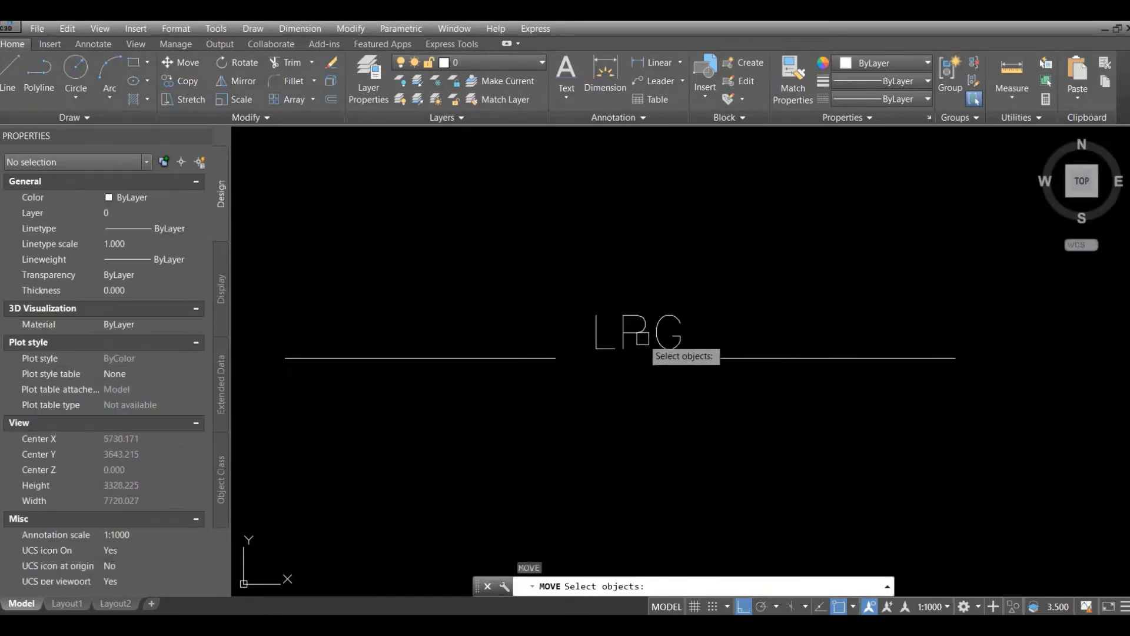
left_click(634, 331)
key("Return")
left_click(632, 354)
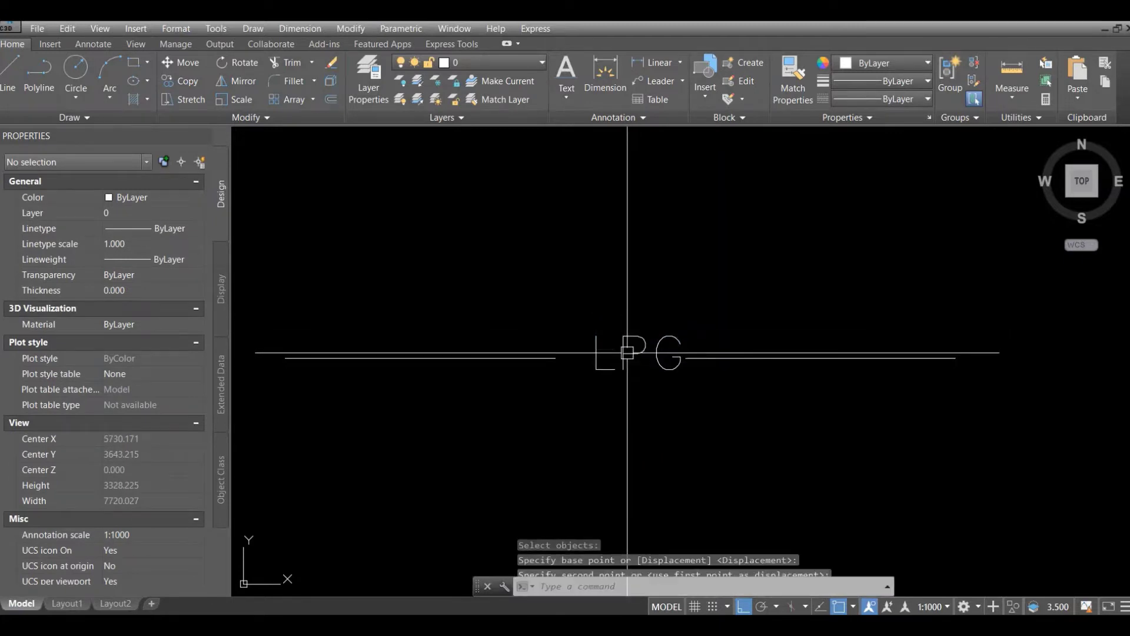
Adjust the LPG text position until it sits centred on the line in the gap
key("Return")
left_click(631, 353)
key("Return")
left_click(634, 300)
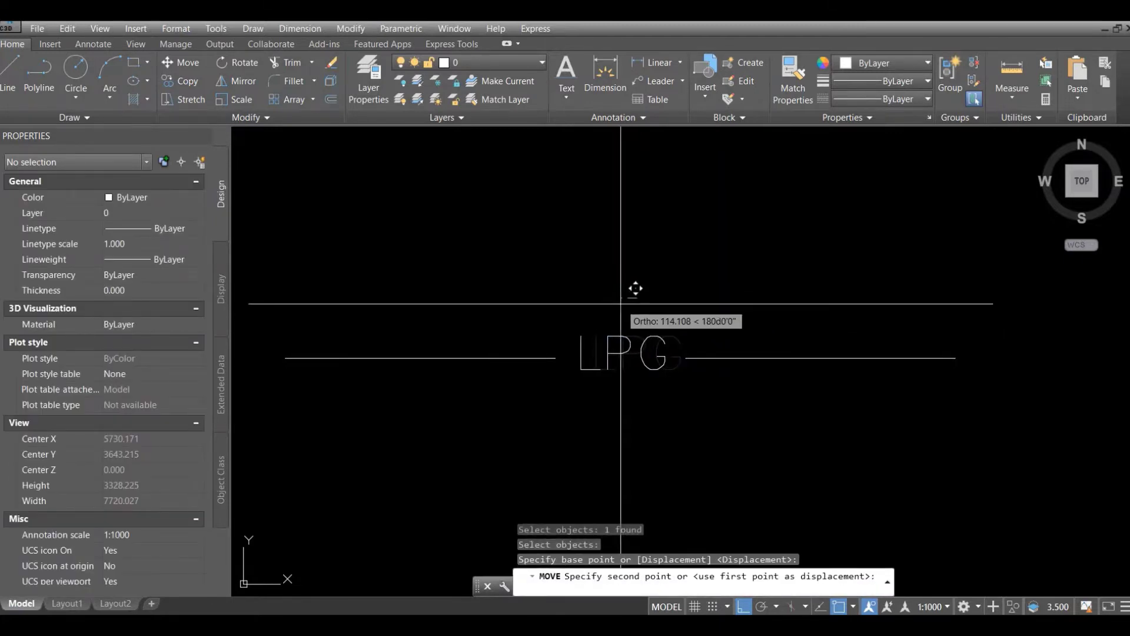
left_click(619, 330)
key("Return")
scroll(618, 353, "up", 4)
left_click(605, 360)
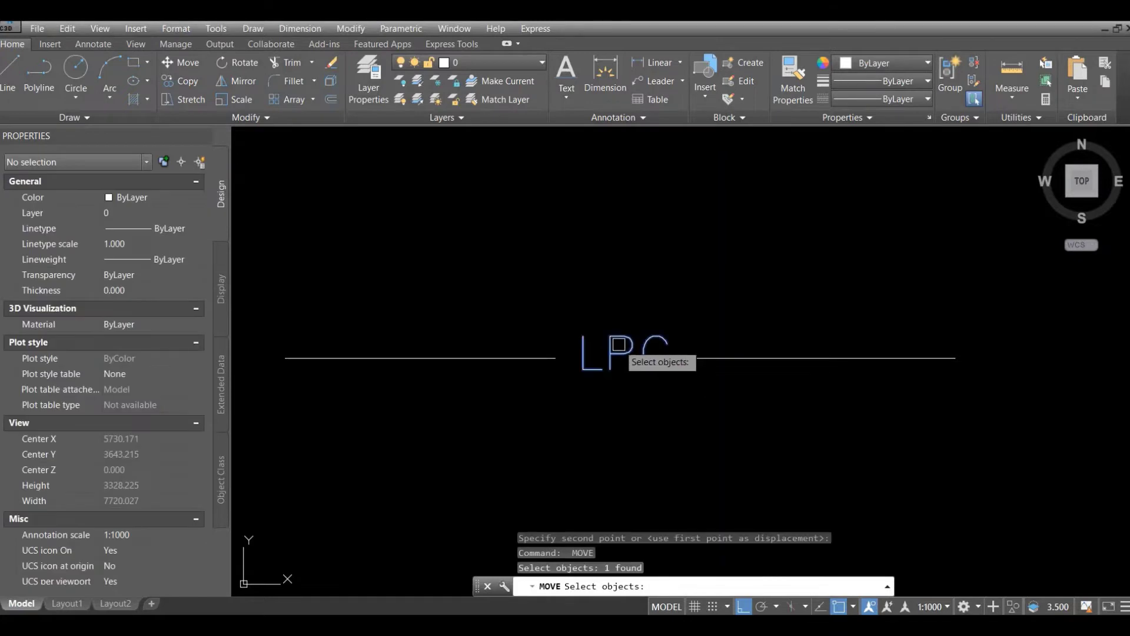
key("Return")
left_click(606, 341)
scroll(710, 282, "down", 8)
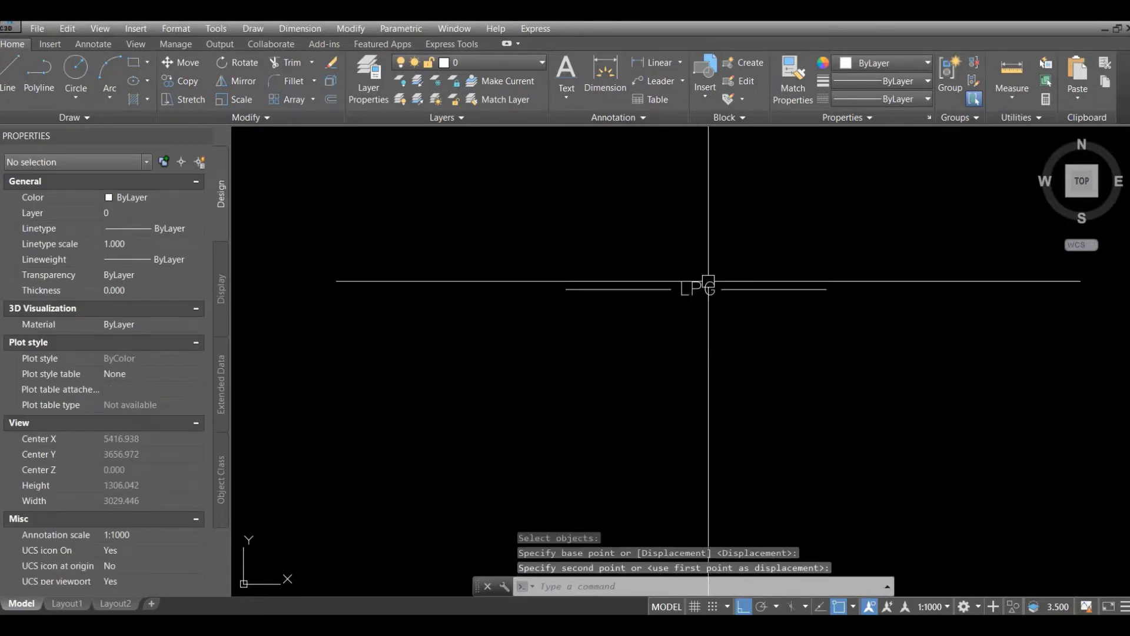
Shorten both dashes to 957.007 units so they sit close either side of LPG
left_click(613, 290)
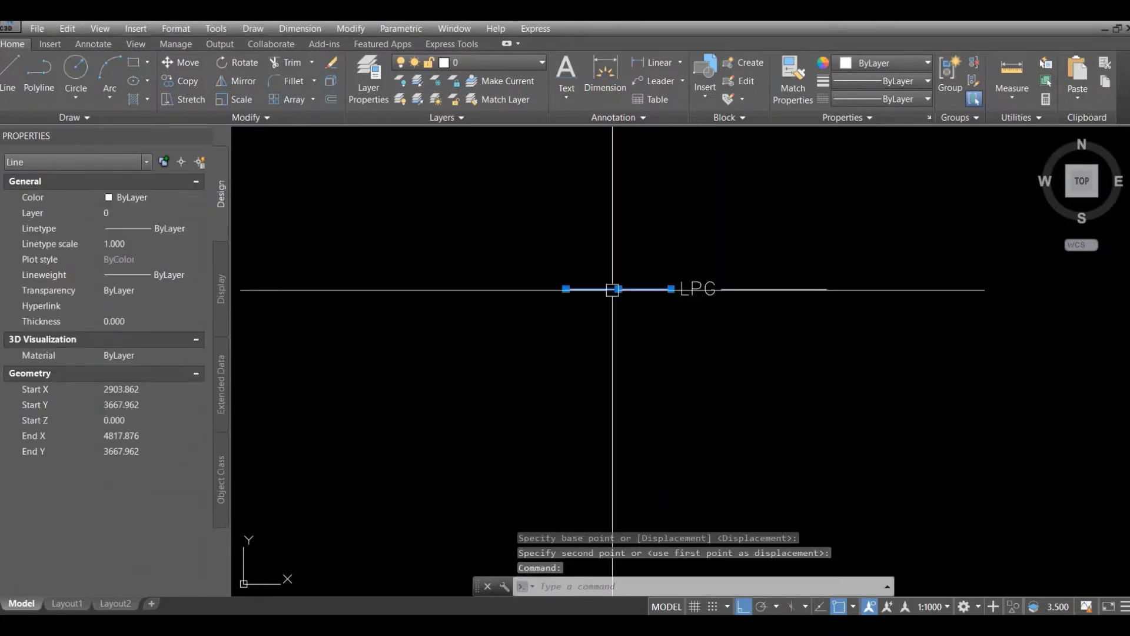
left_click(567, 290)
left_click(618, 289)
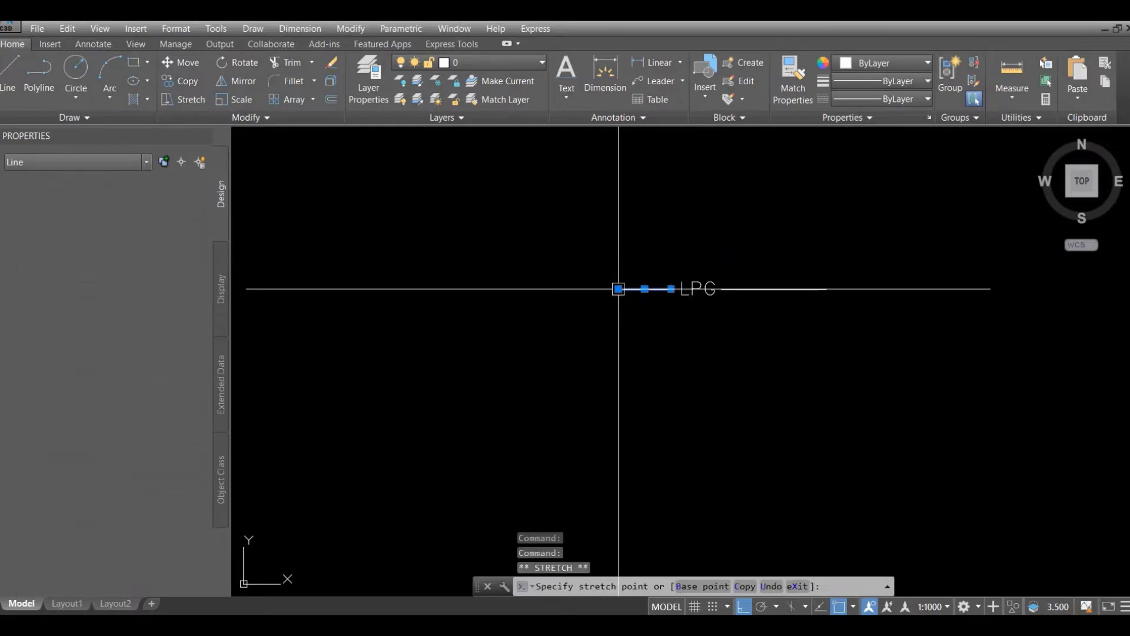
left_click(795, 289)
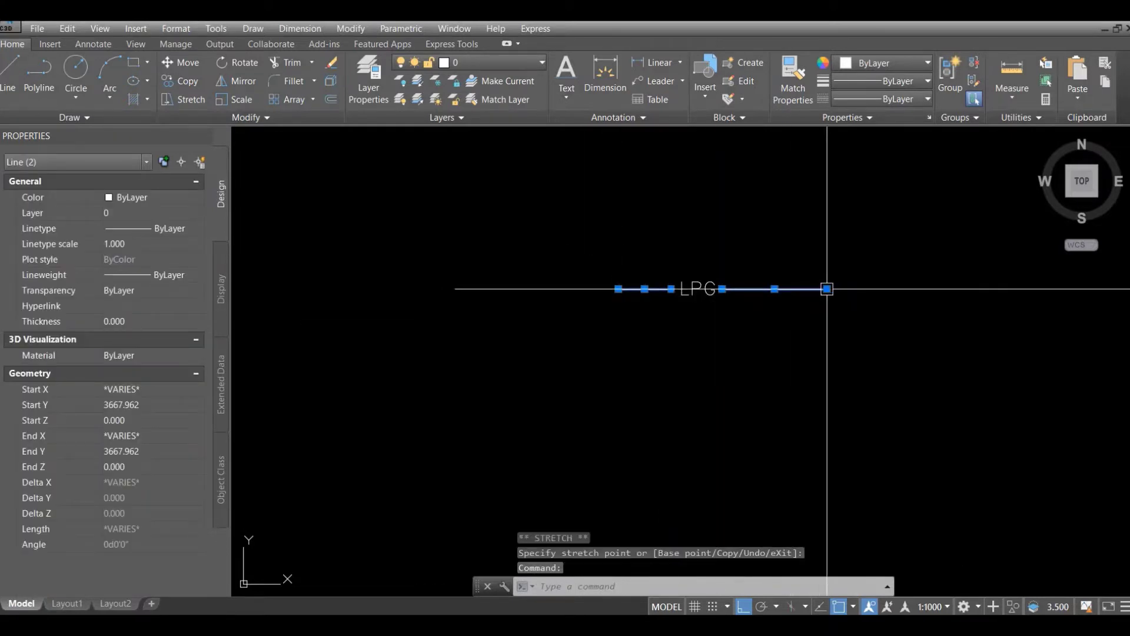
left_click(775, 289)
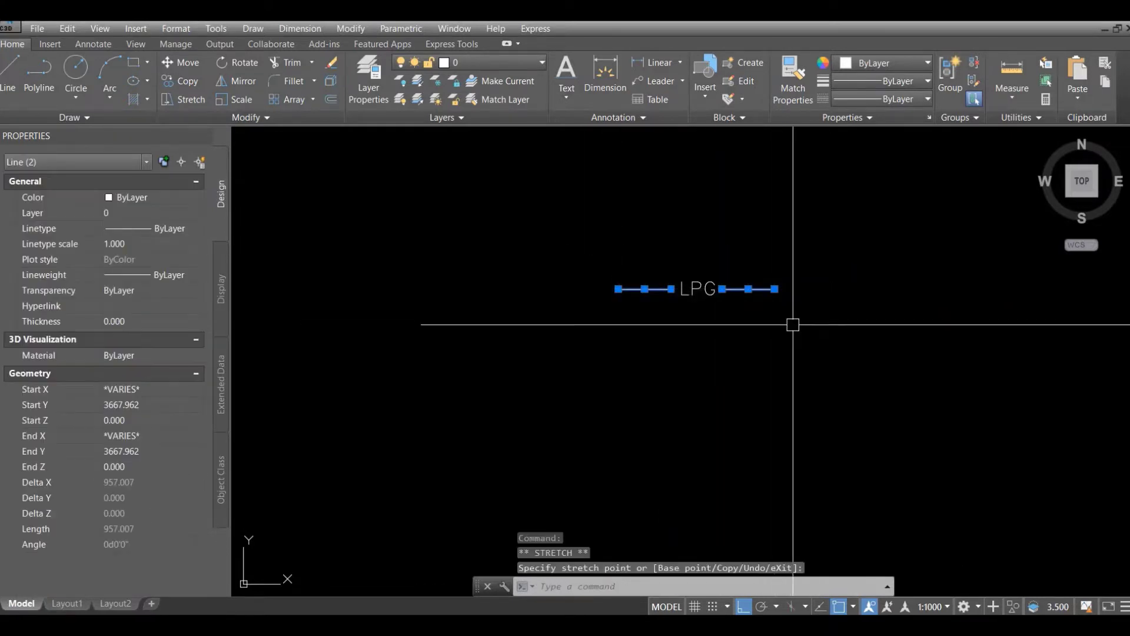
Start MKLTYPE on the sample and save the linetype file as 'LPG LINE' in Documents
right_click(790, 351)
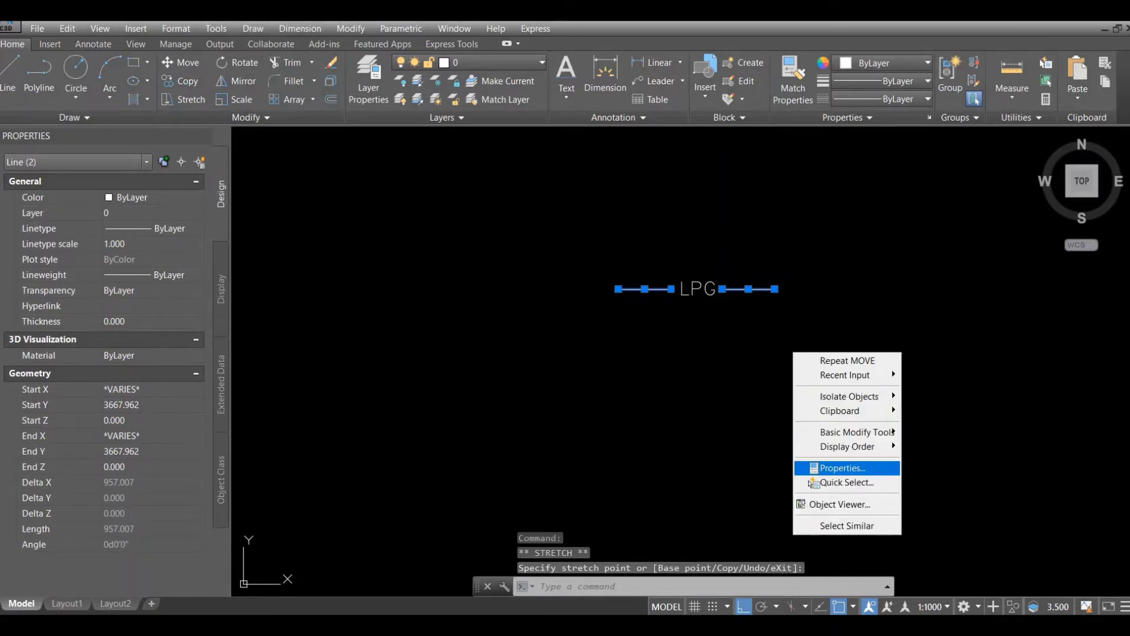
left_click(816, 322)
middle_click_drag(767, 328, 595, 353)
type("M")
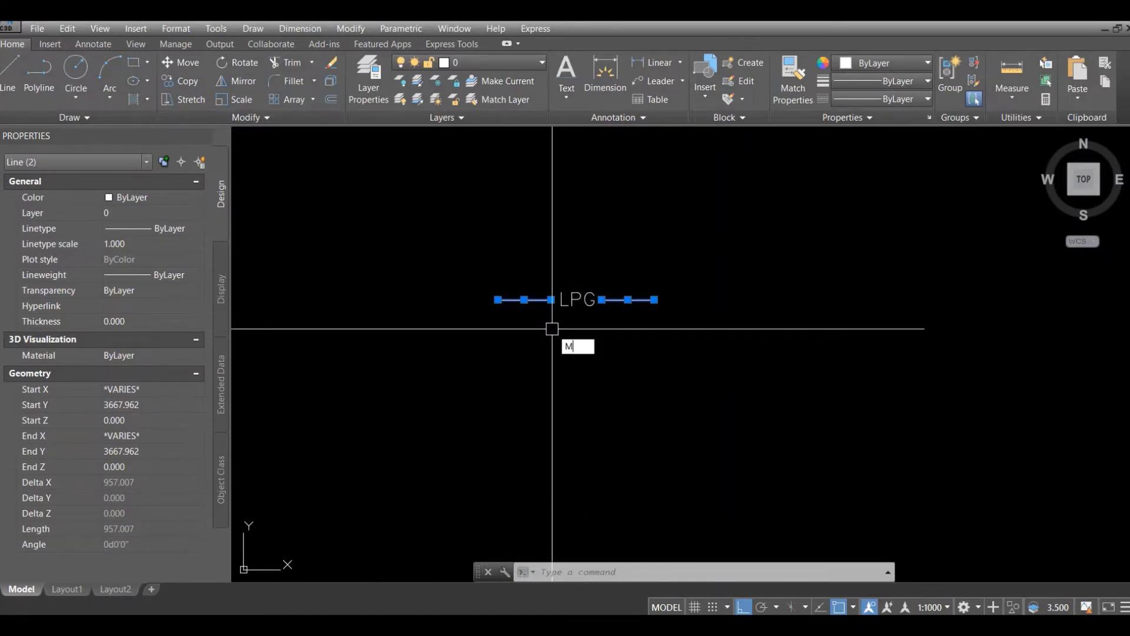
type("KLTYPE")
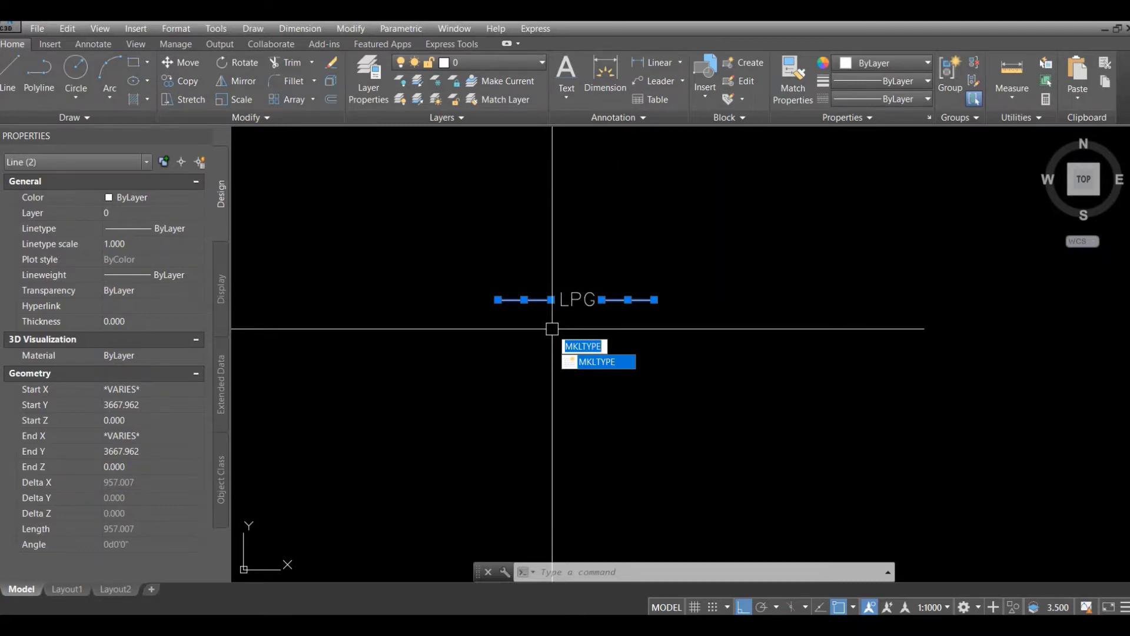
key("Return")
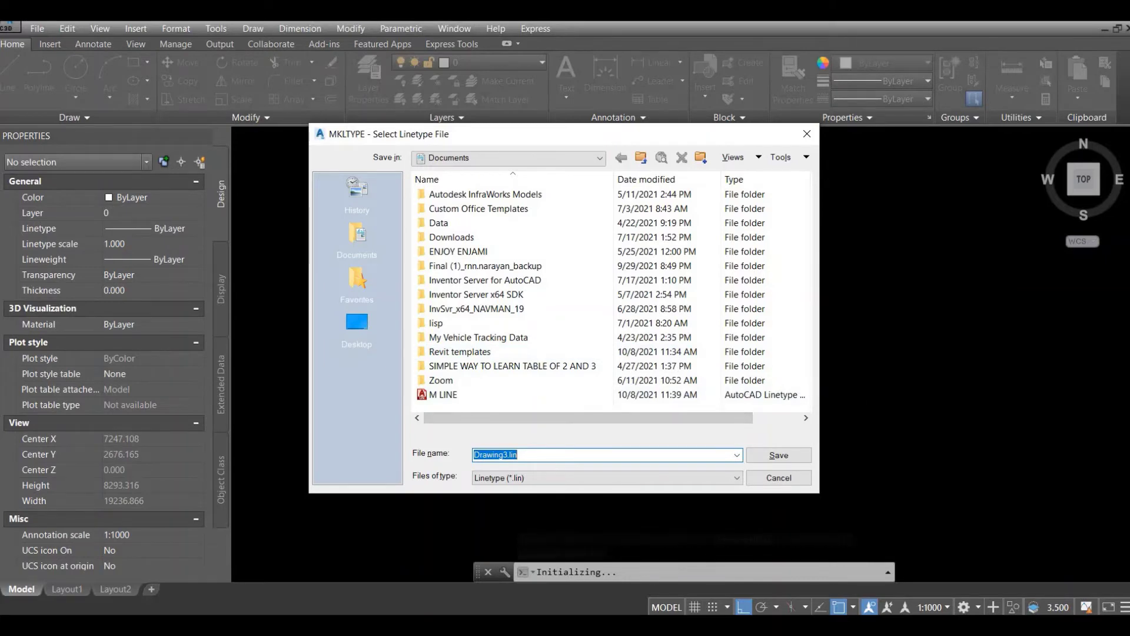
type("LP")
key("Return")
type("LPG")
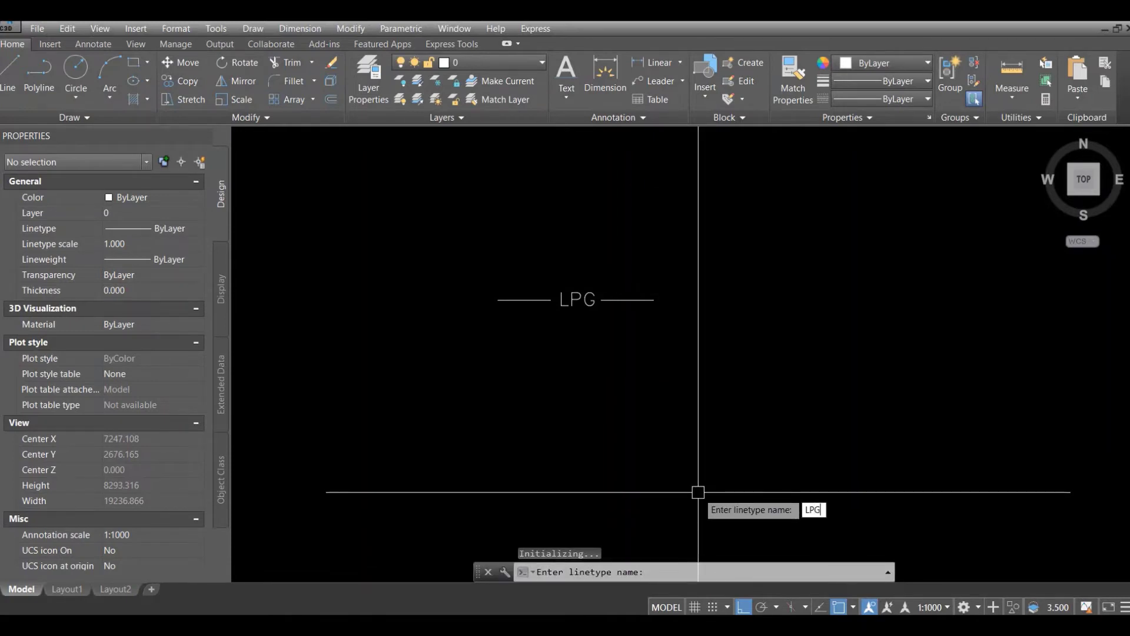
Define linetype LPG with description LPG from the sample line's ends and the line-and-text selection
key("Return")
type("LPG")
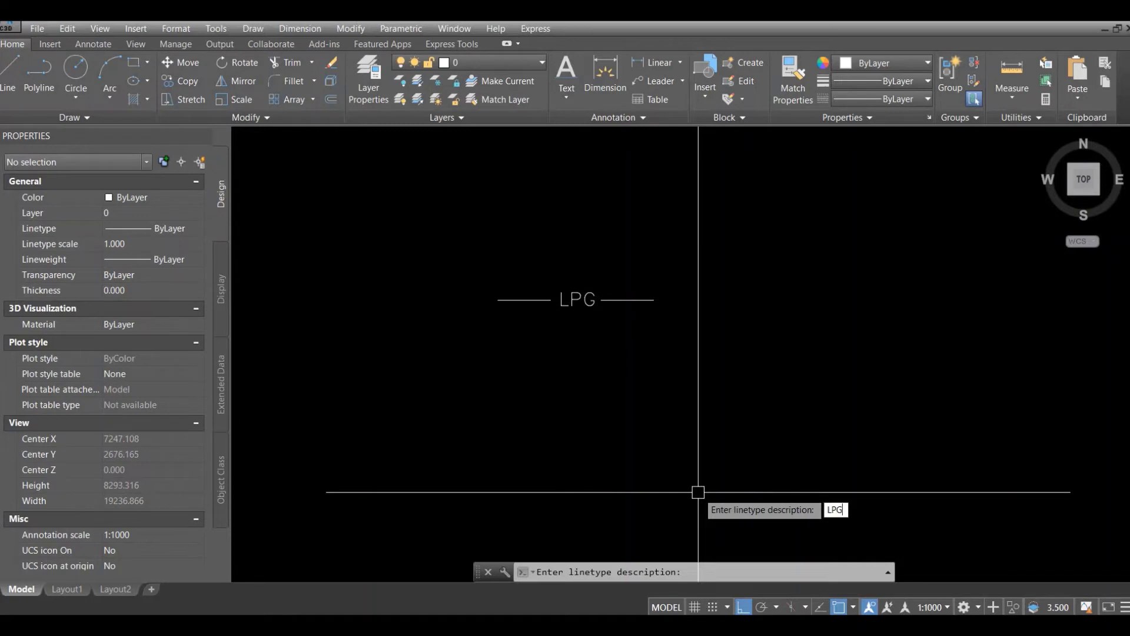
key("Return")
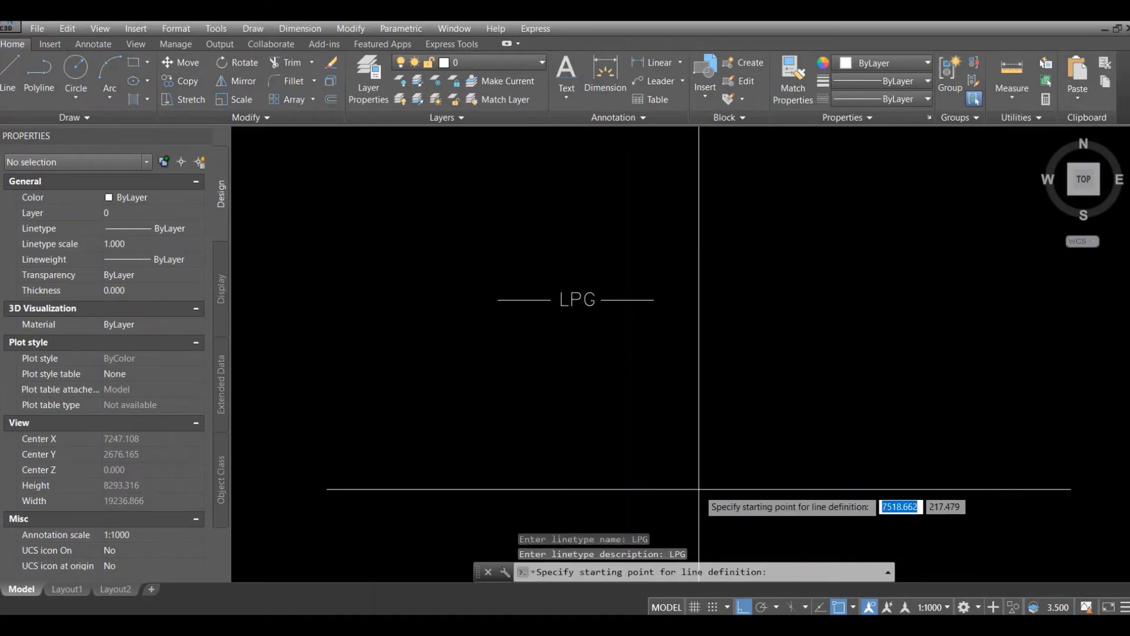
left_click(498, 299)
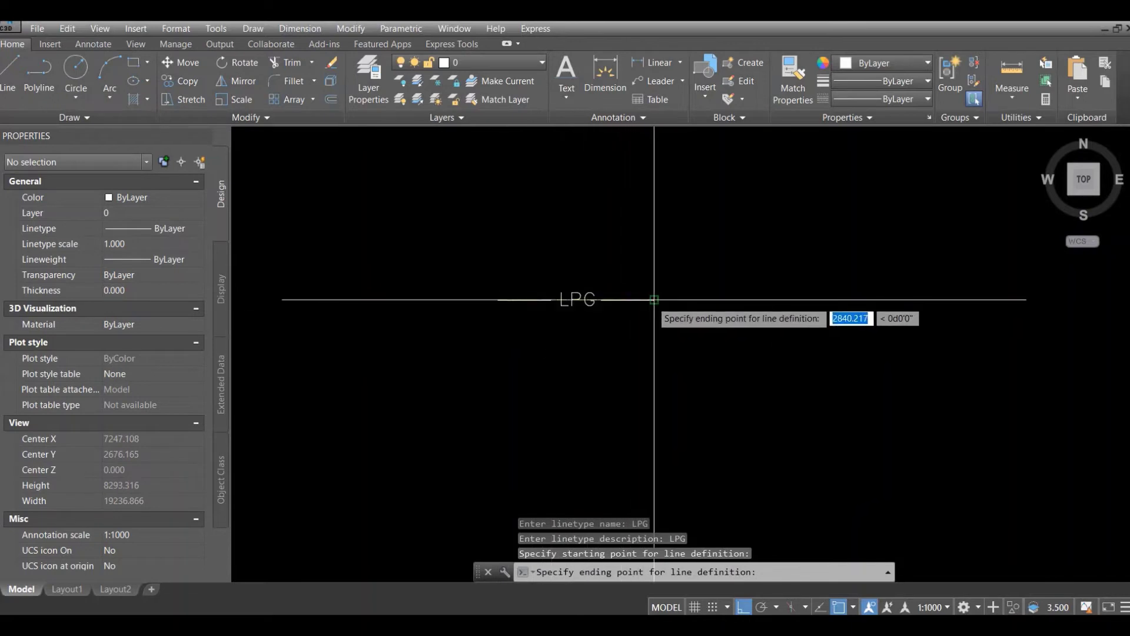
left_click(654, 300)
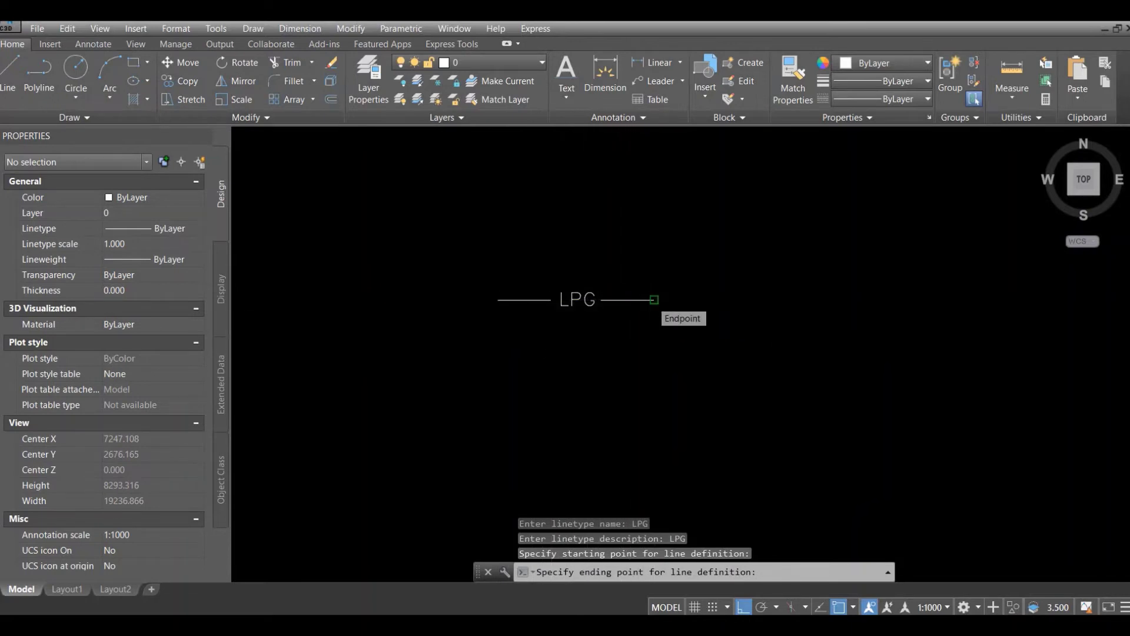
left_click(631, 335)
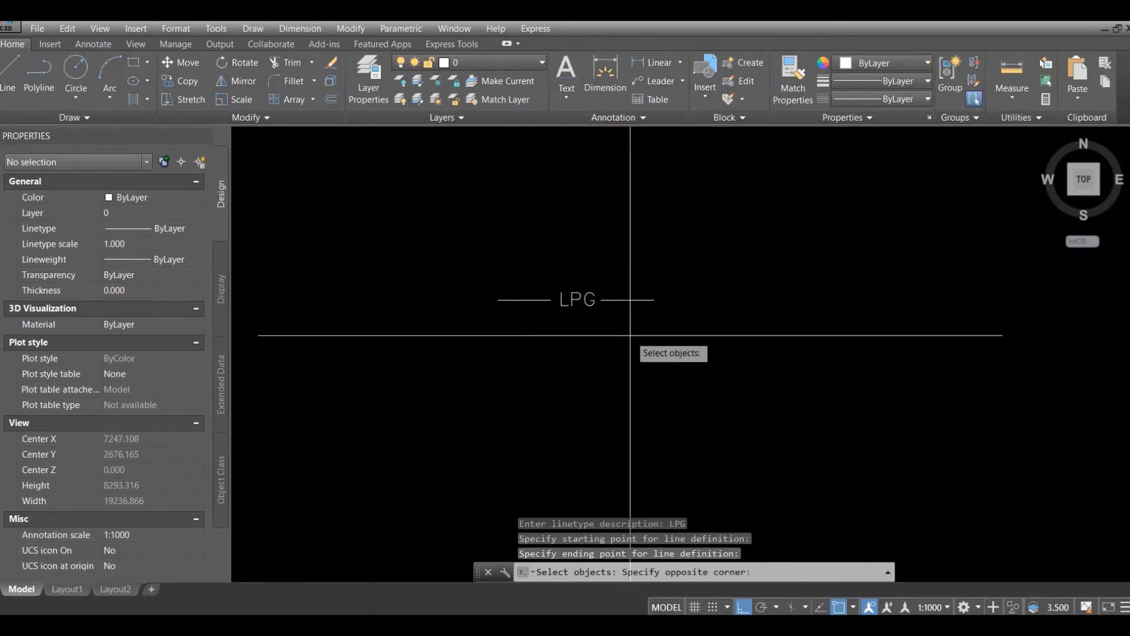
left_click(511, 255)
key("Return")
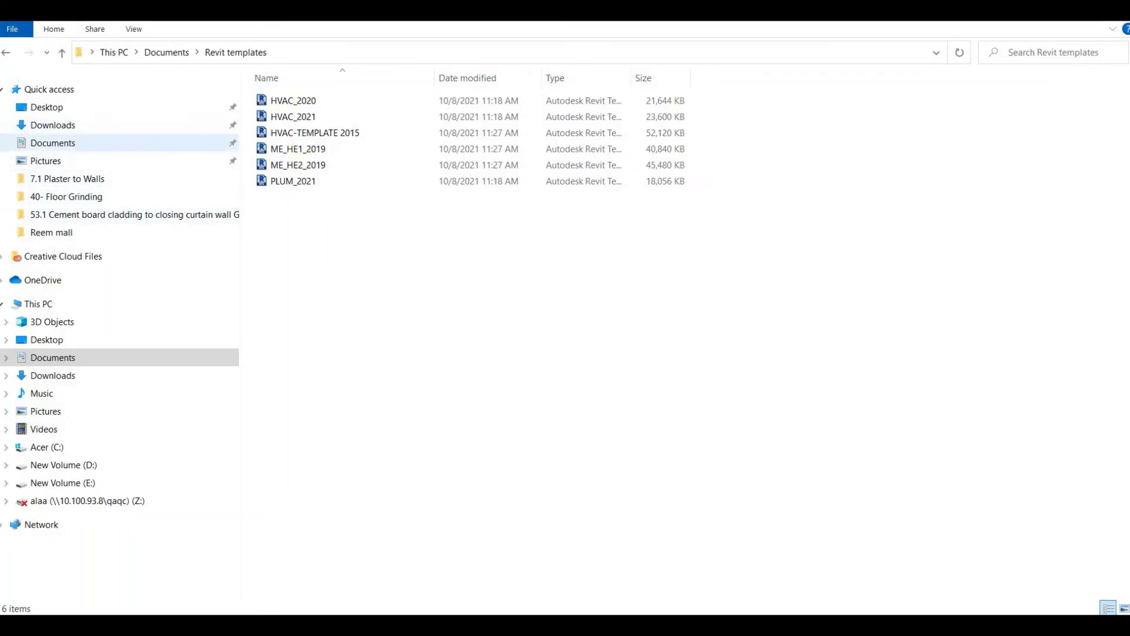
Locate the 106-byte 'LPG LINE' linetype file in the Documents folder
left_click(53, 143)
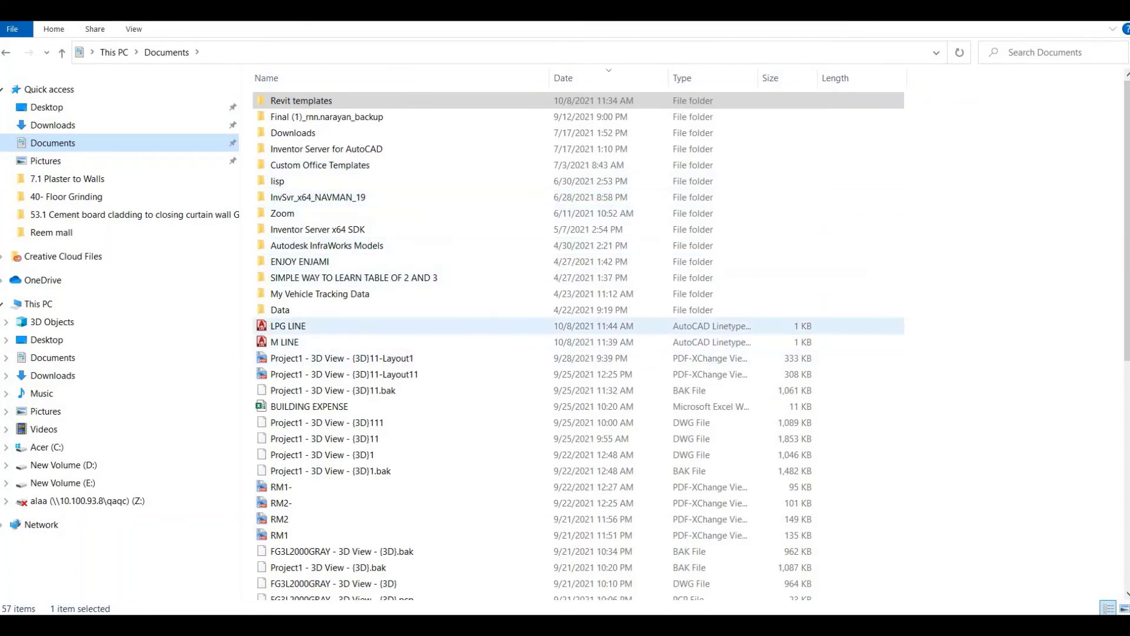
left_click(289, 326)
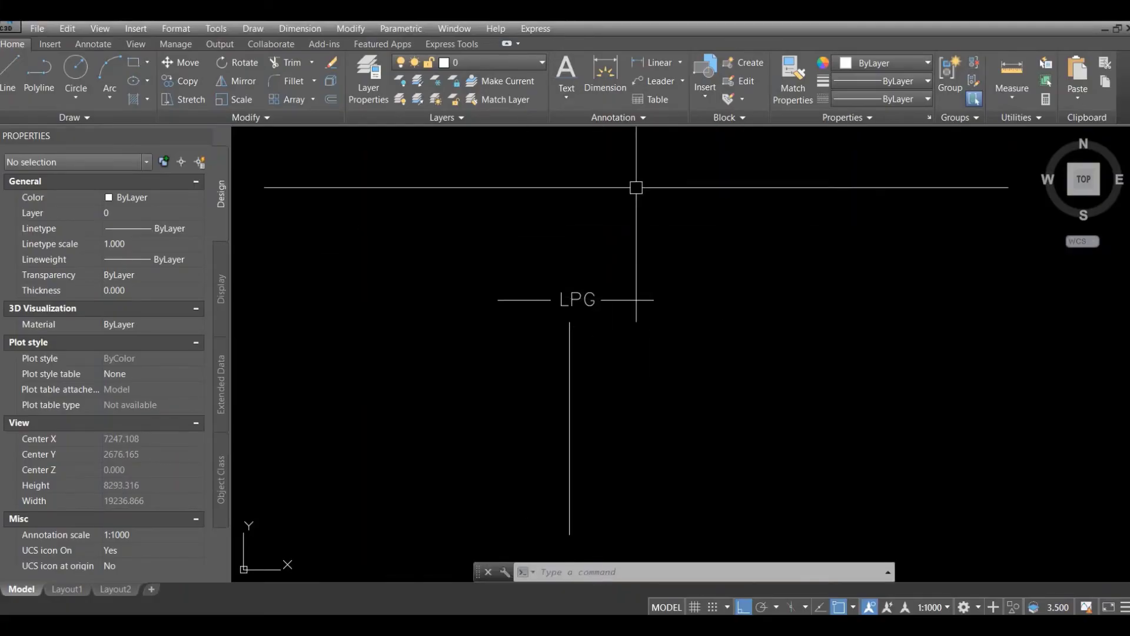
Confirm LPG is in the linetype list, then draw a 9754.253-unit horizontal polyline
left_click(900, 98)
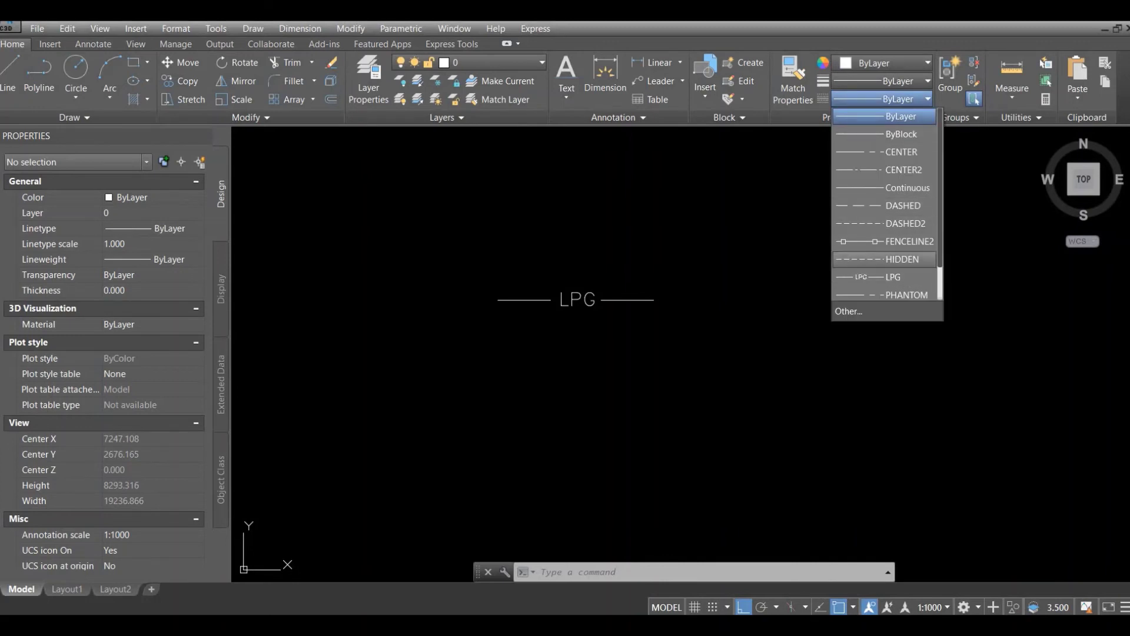
left_click(487, 351)
type("PL")
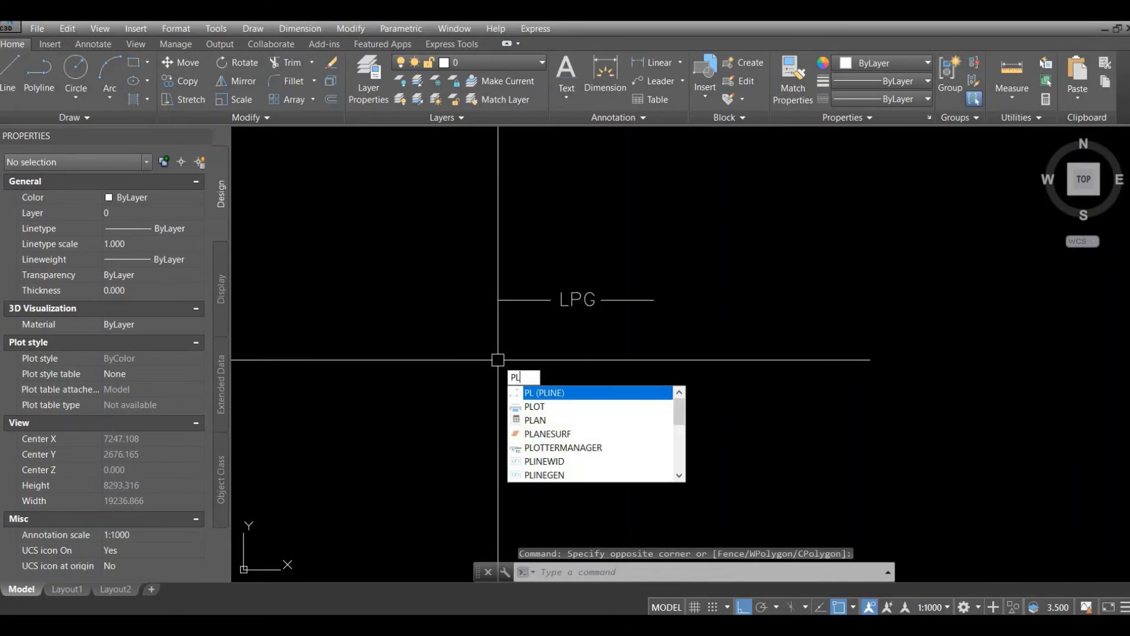
key("Return")
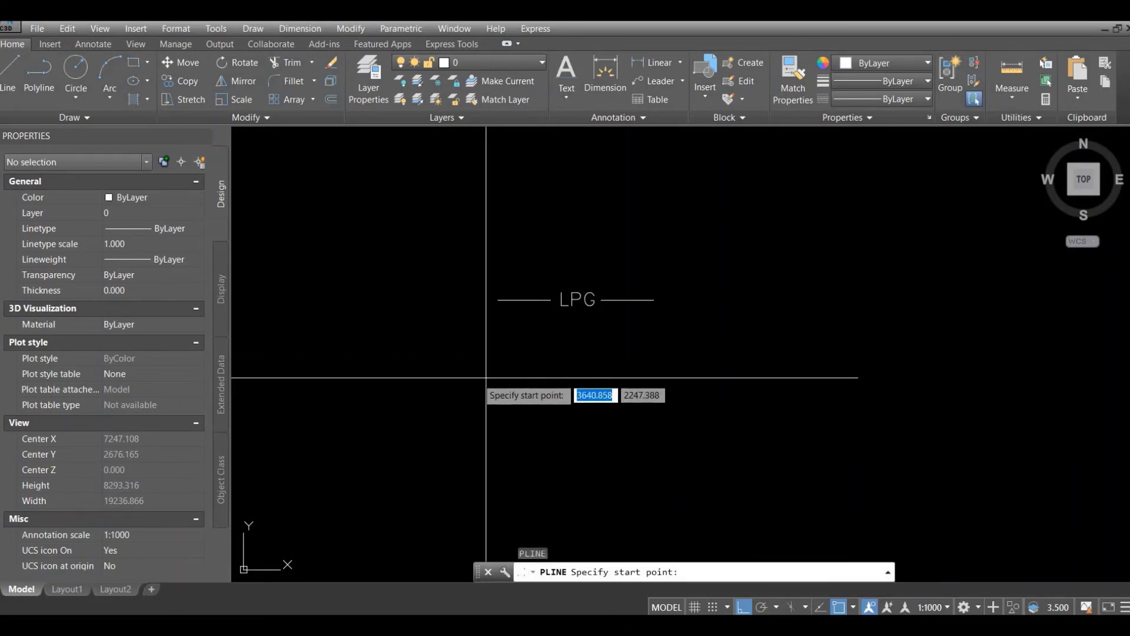
left_click(345, 386)
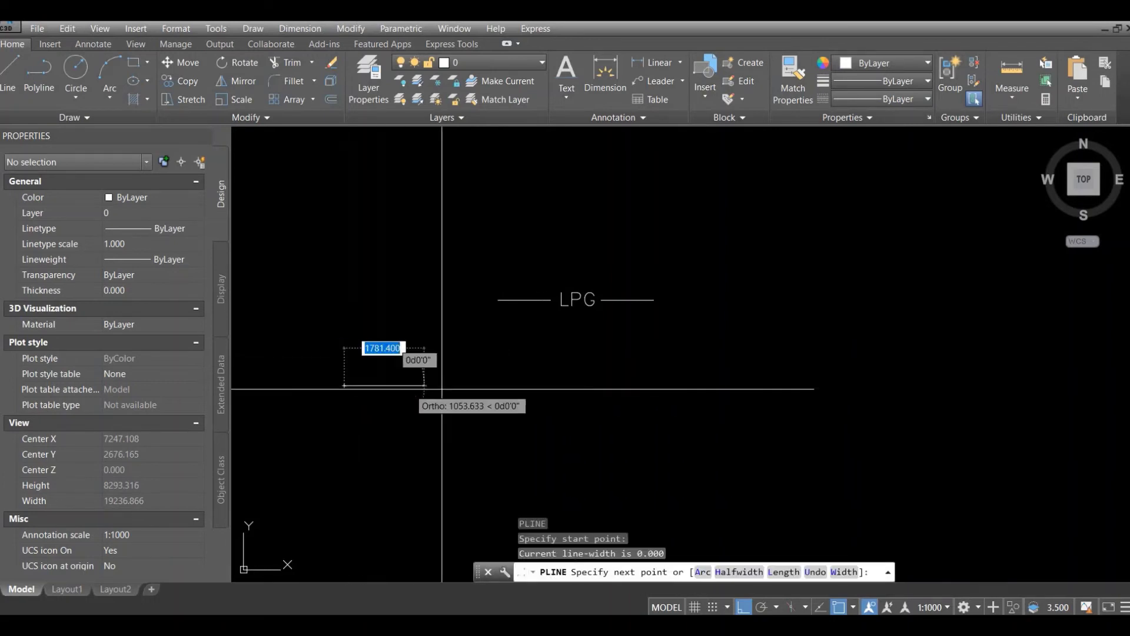
left_click(880, 386)
right_click(880, 385)
left_click(912, 399)
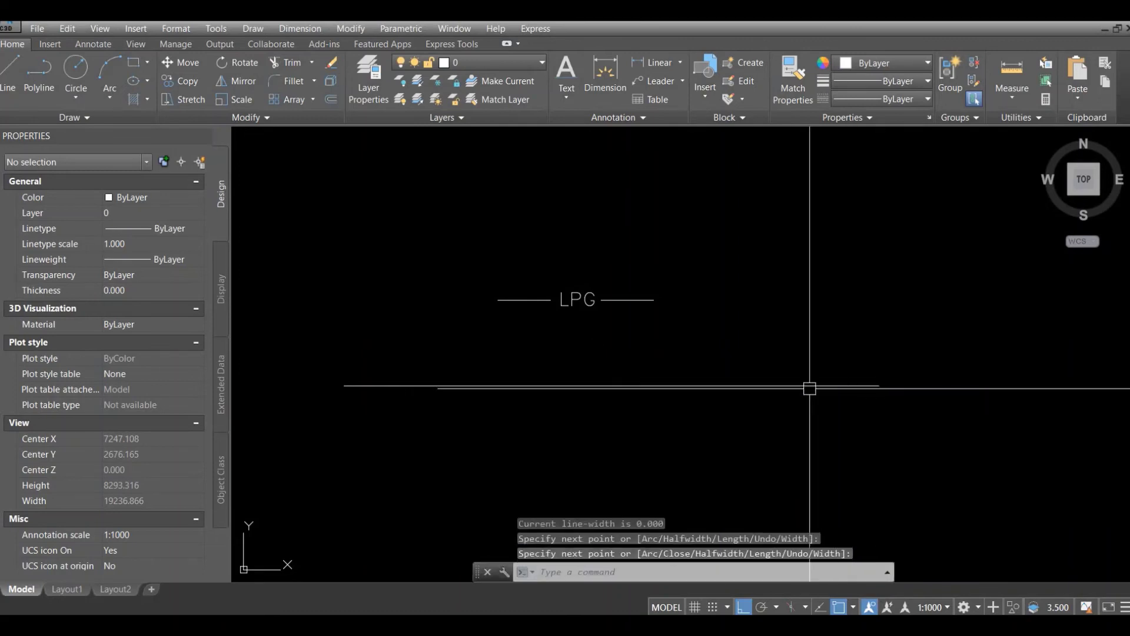
Apply the LPG linetype to the polyline so repeated LPG labels show along it
left_click(807, 385)
left_click(910, 99)
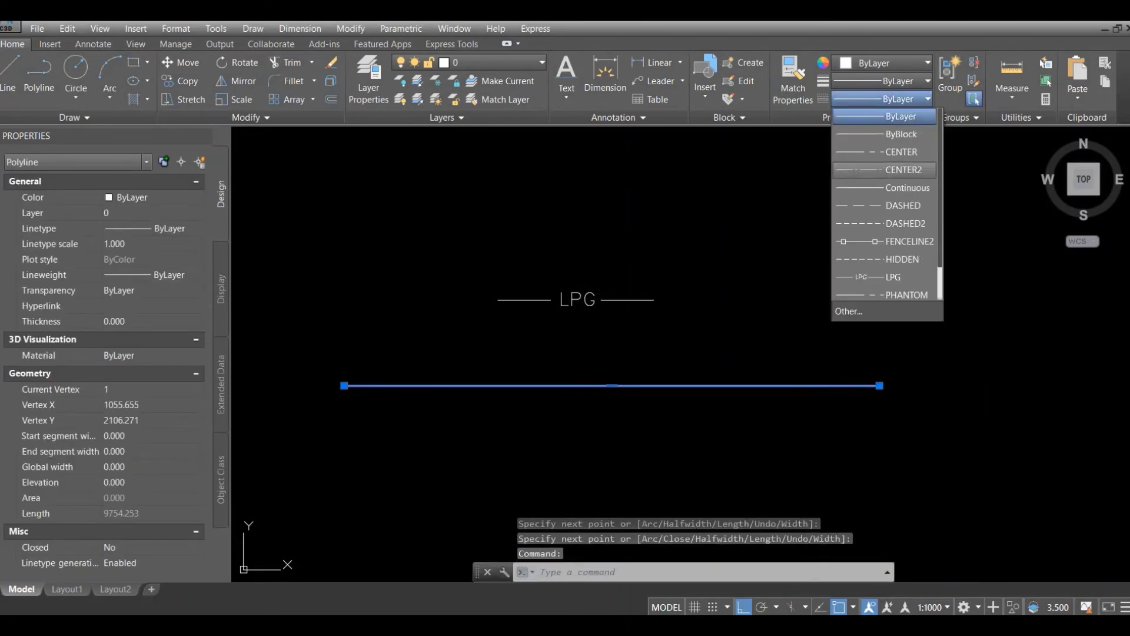
left_click(886, 277)
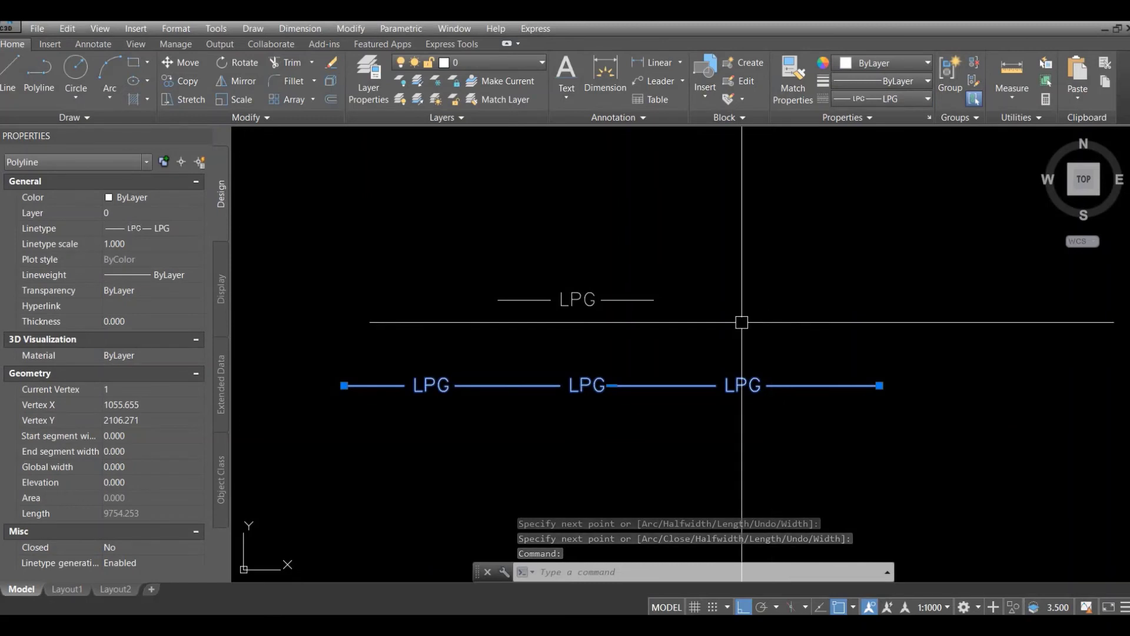
scroll(737, 318, "down", 2)
mouse_move(738, 318)
middle_mouse_down()
mouse_move(714, 202)
mouse_move(694, 325)
middle_mouse_up()
scroll(714, 202, "up", 2)
scroll(694, 324, "up", 2)
scroll(684, 303, "down", 2)
scroll(635, 228, "down", 2)
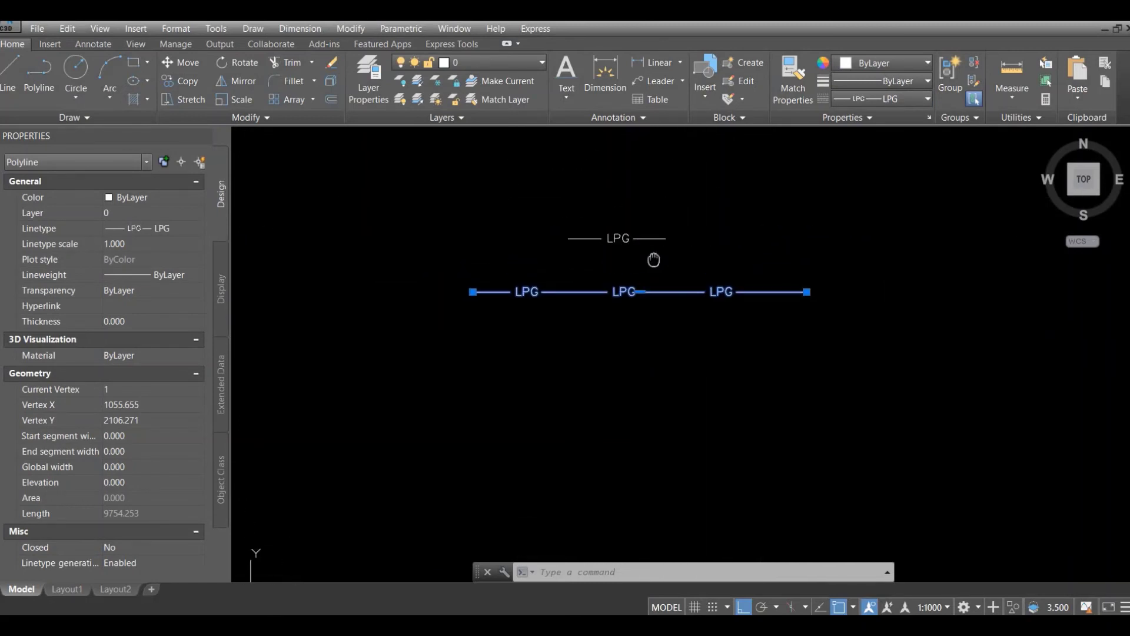
scroll(653, 257, "up", 2)
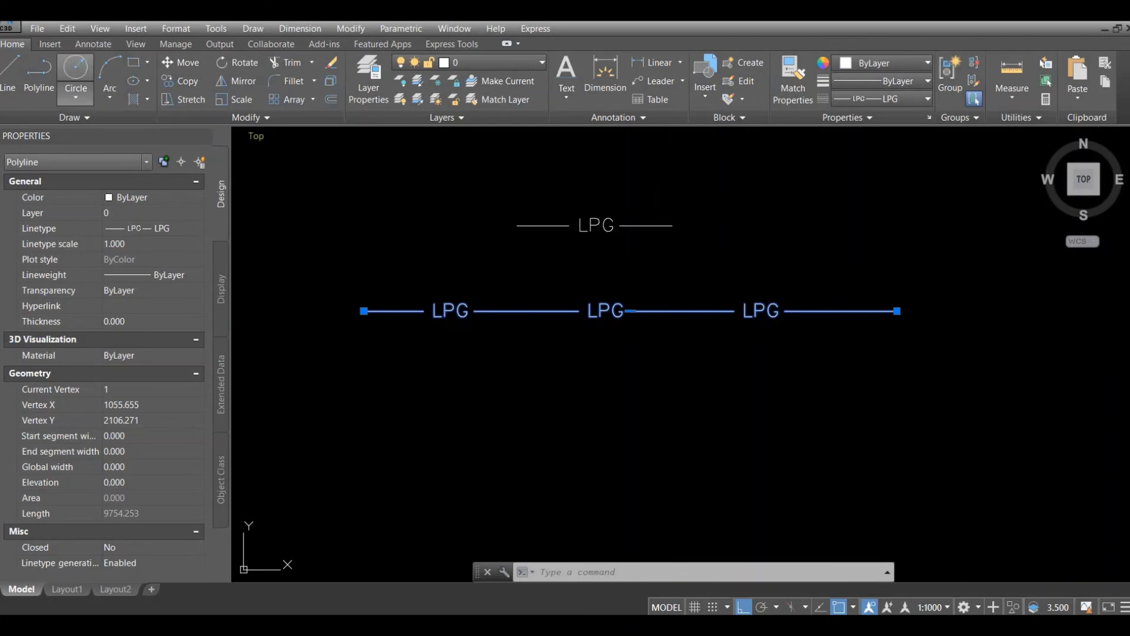
Set LPG as the current linetype
left_click(10, 73)
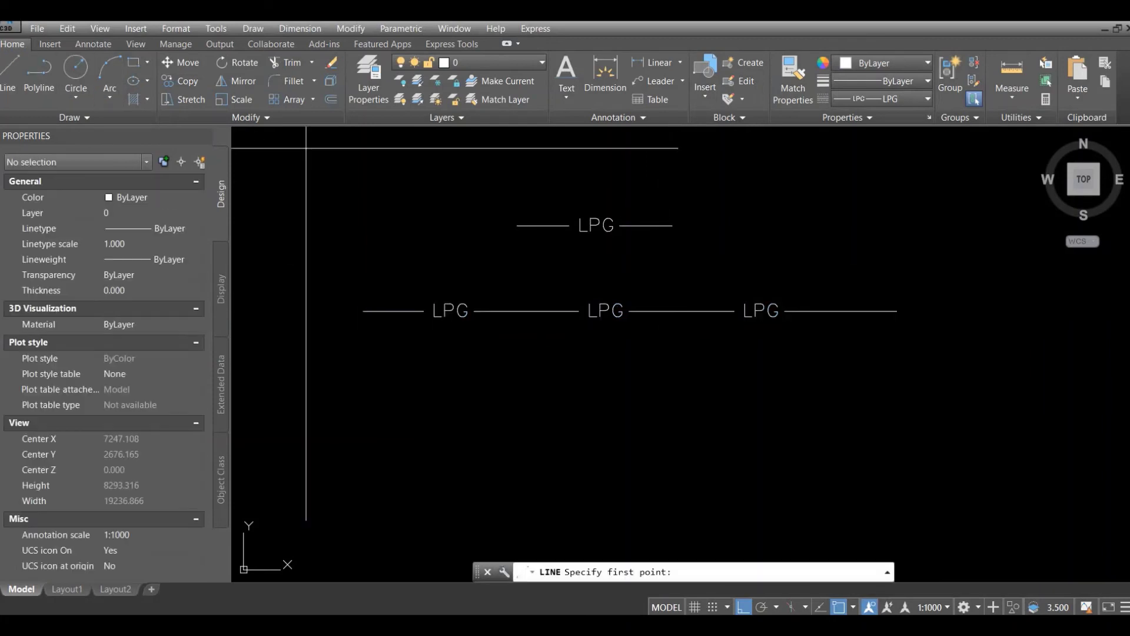
left_click(391, 407)
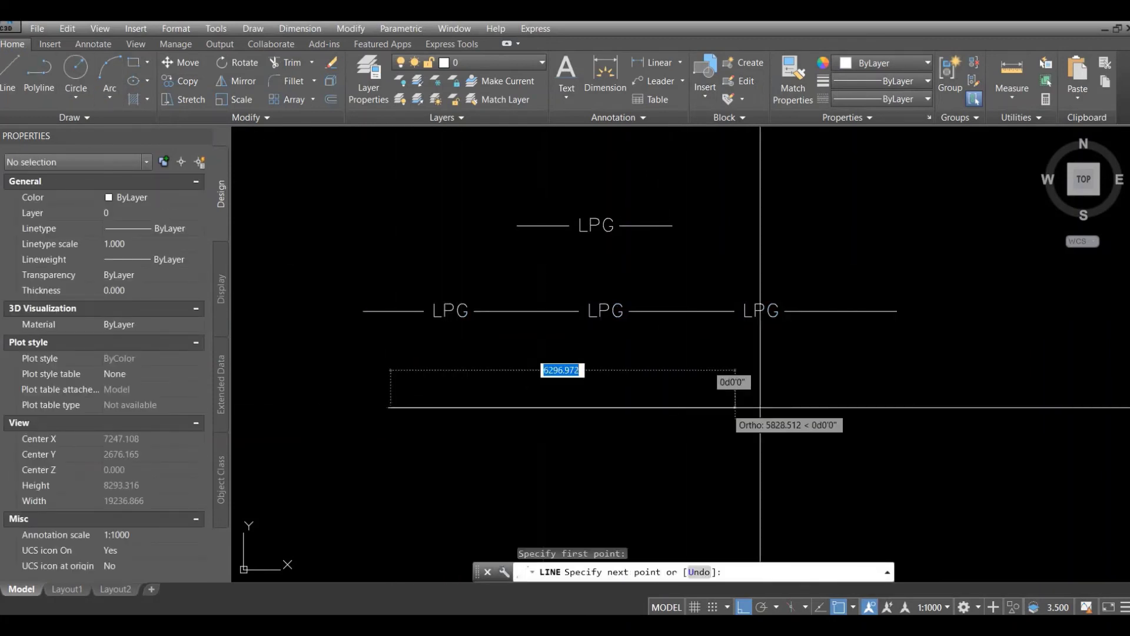
right_click(924, 407)
left_click(951, 417)
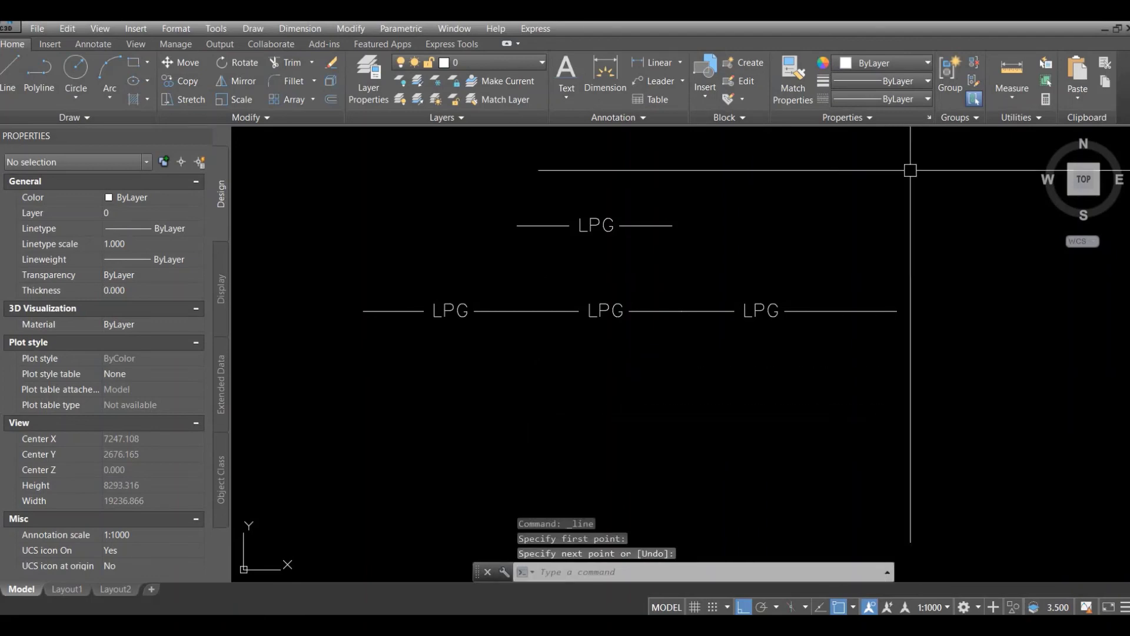
left_click(906, 99)
left_click(893, 277)
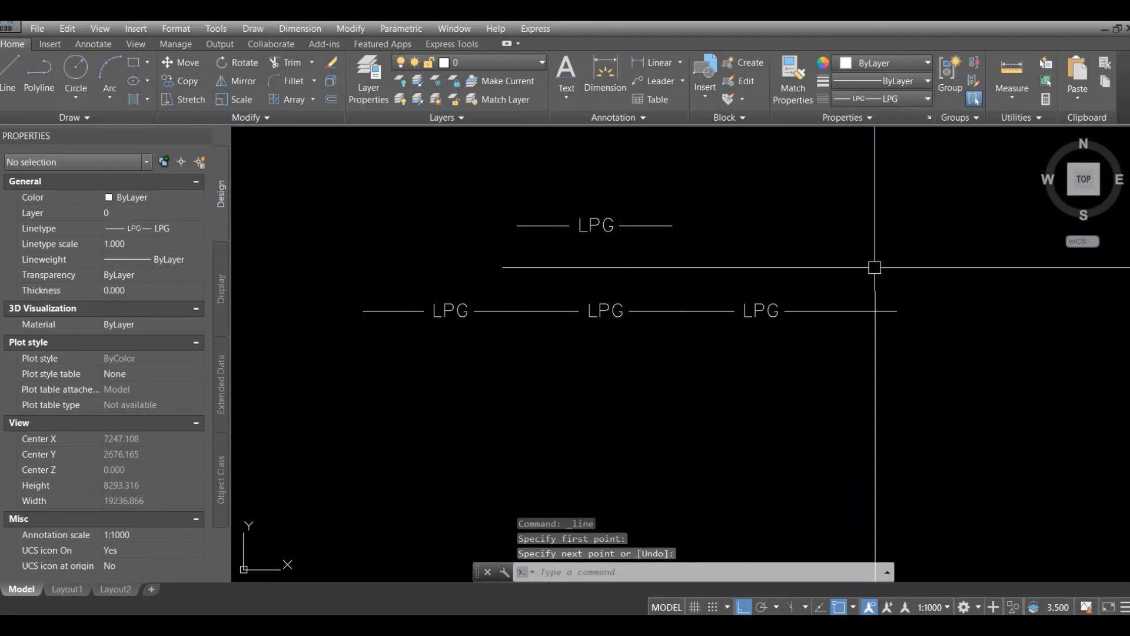
Draw a rectangular run of connected LPG lines showing labels along every side
key("Return")
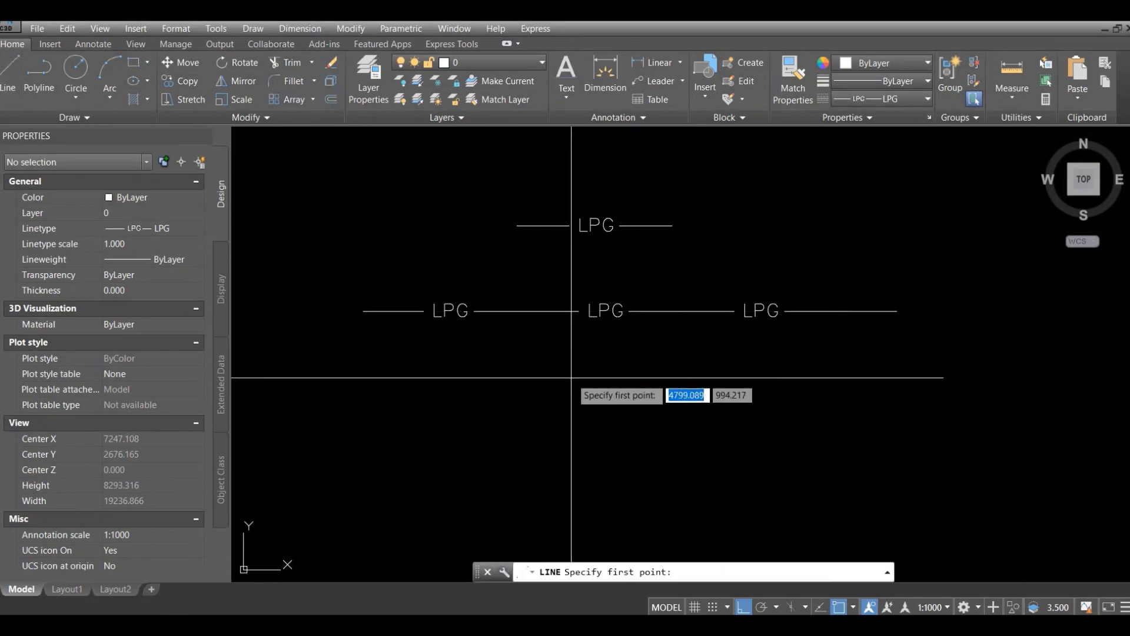
left_click(450, 387)
scroll(569, 318, "down", 4)
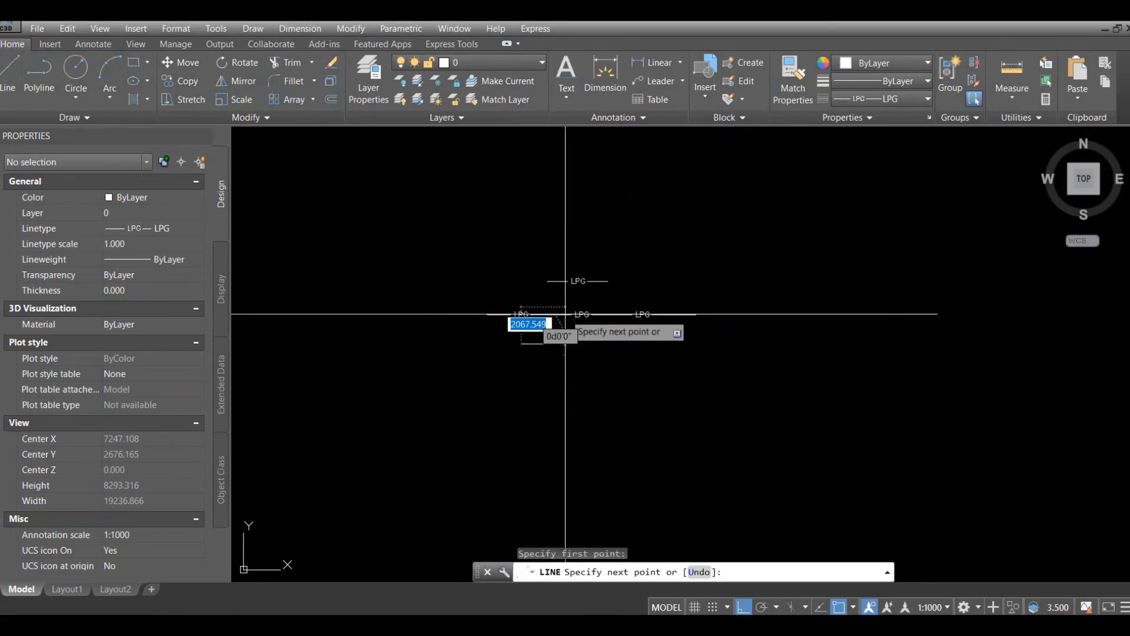
left_click(730, 343)
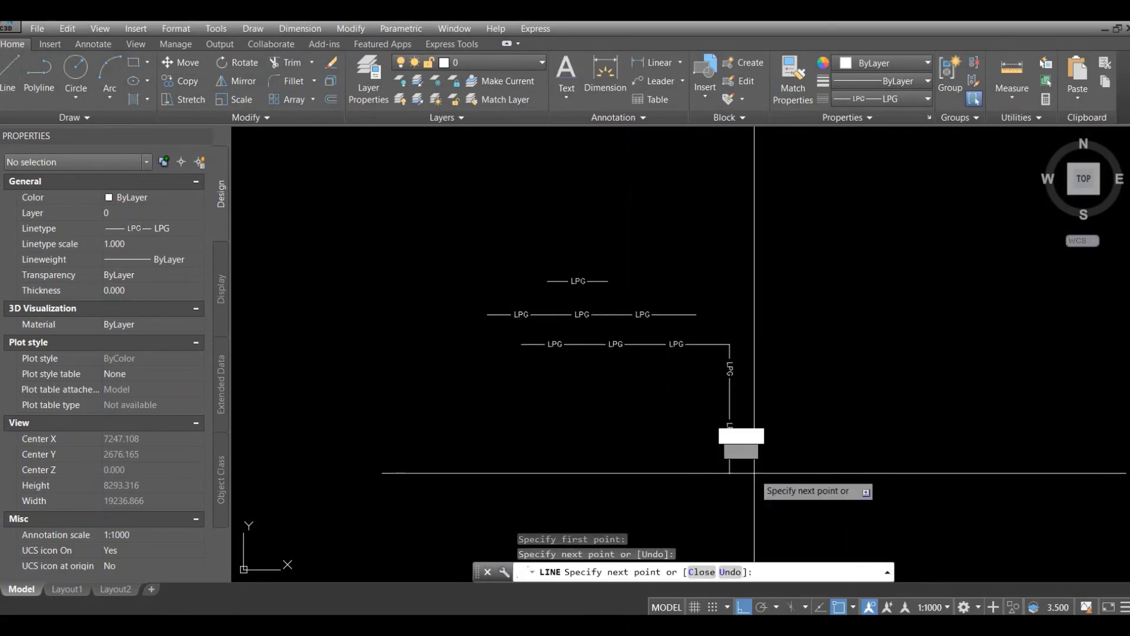
left_click(730, 473)
left_click(541, 473)
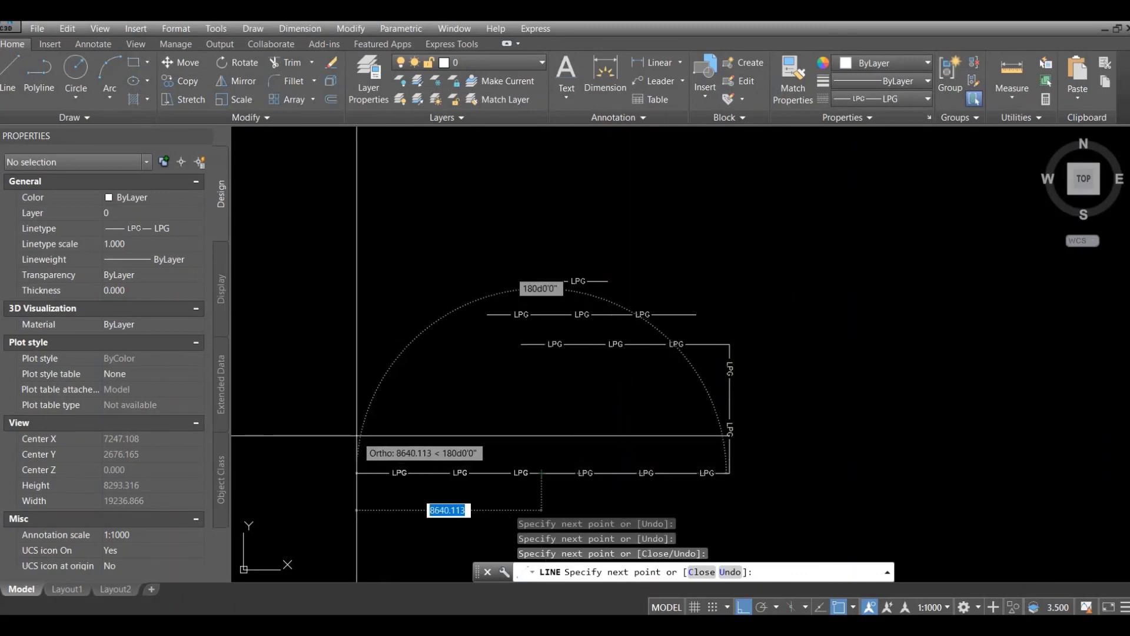
left_click(357, 473)
left_click(356, 284)
right_click(364, 284)
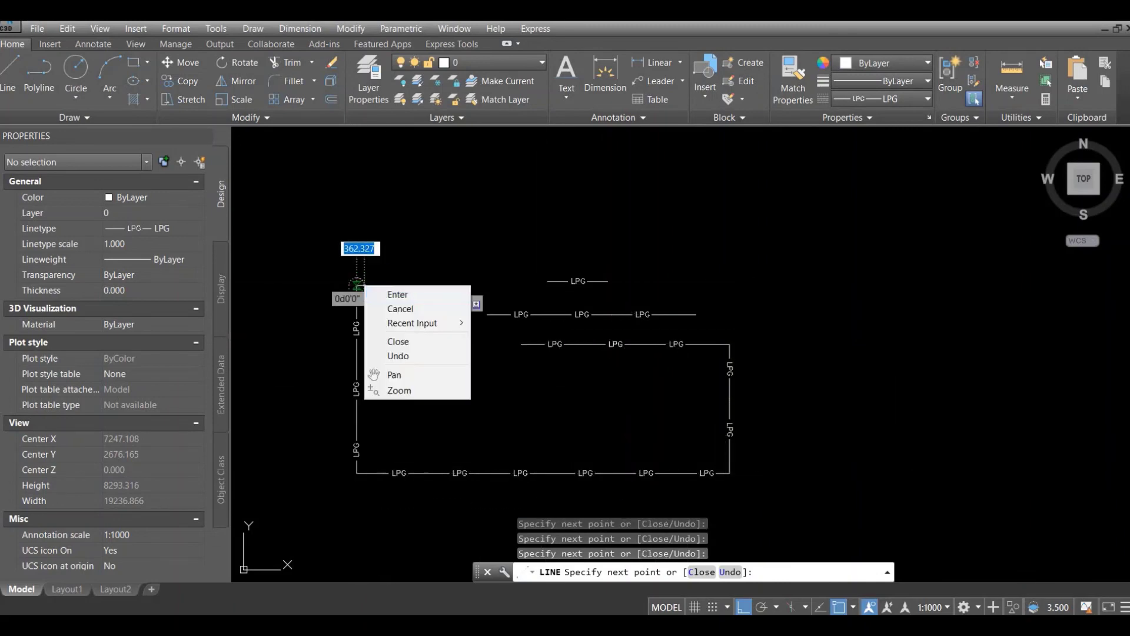
left_click(395, 298)
scroll(601, 301, "up", 3)
scroll(583, 277, "up", 1)
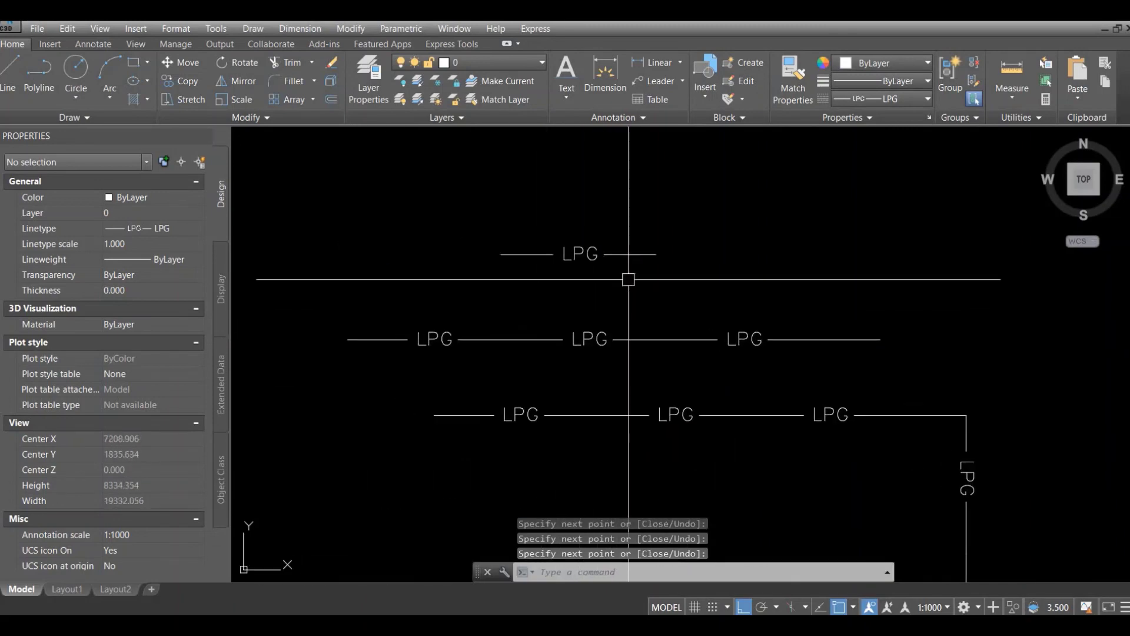
scroll(625, 270, "down", 4)
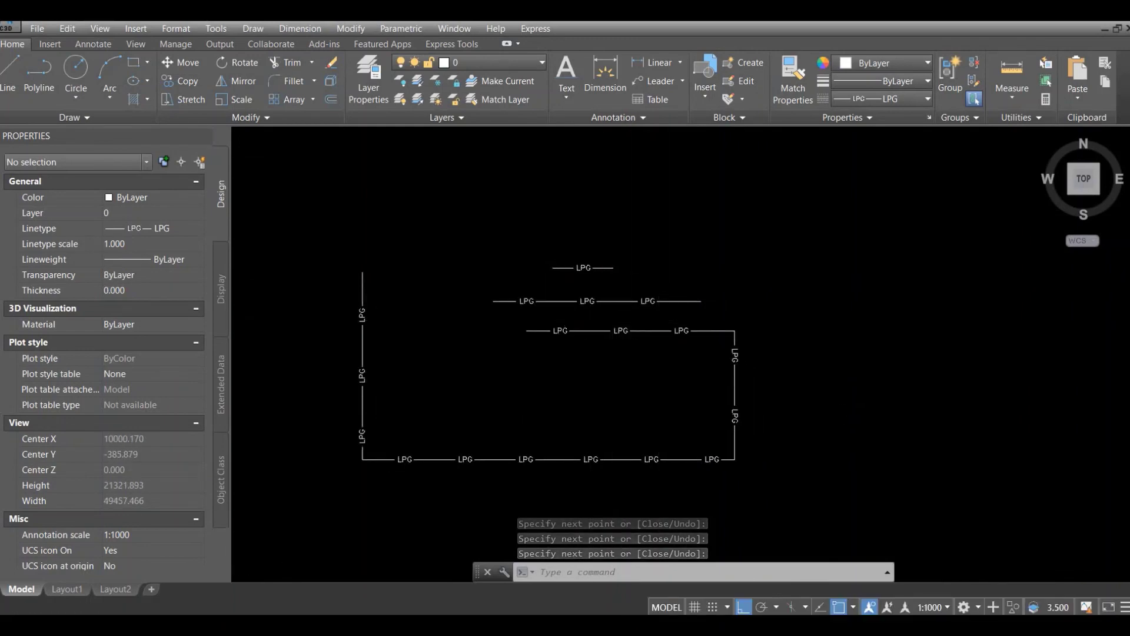
scroll(573, 320, "up", 2)
mouse_move(572, 321)
middle_mouse_down()
mouse_move(623, 320)
mouse_move(658, 302)
middle_mouse_up()
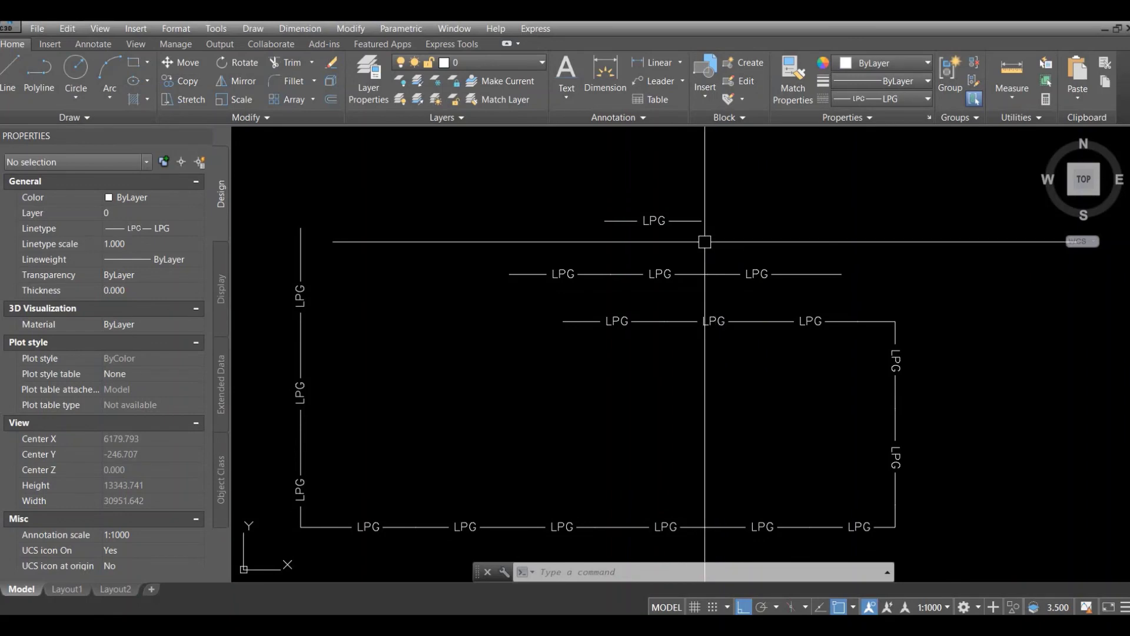